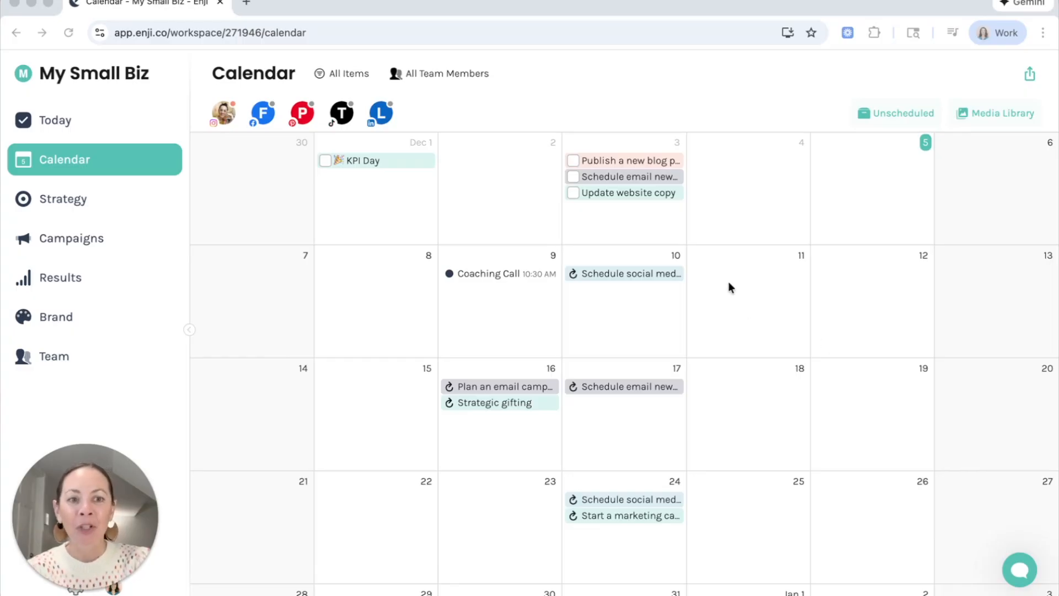
Step: Add blank Instagram Post/Reel drafts to the calendar on December 8, 10 and 12
left_click(325, 256)
left_click(345, 285)
left_click(458, 79)
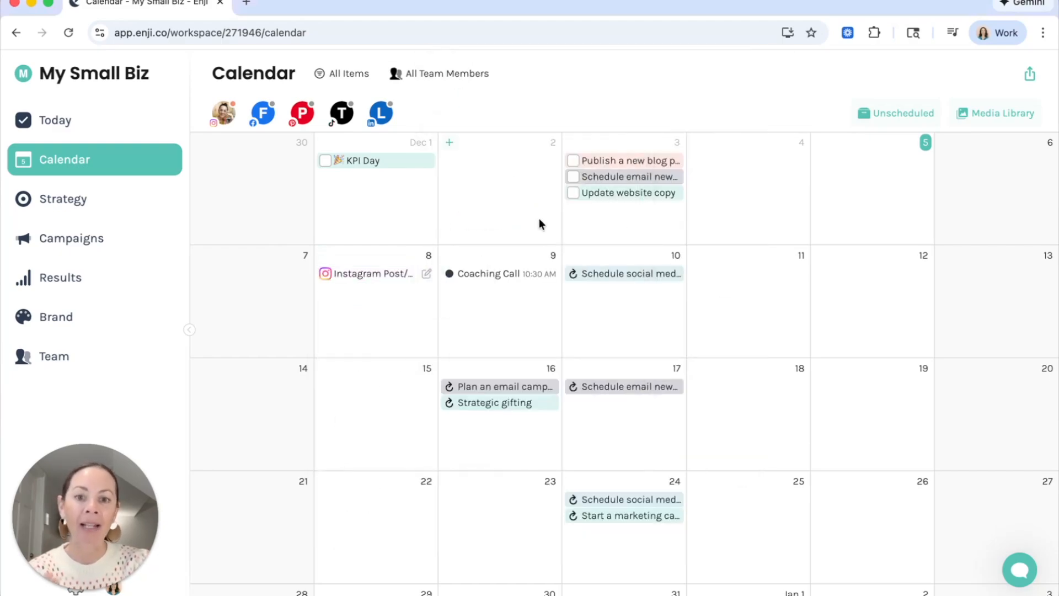
left_click(572, 255)
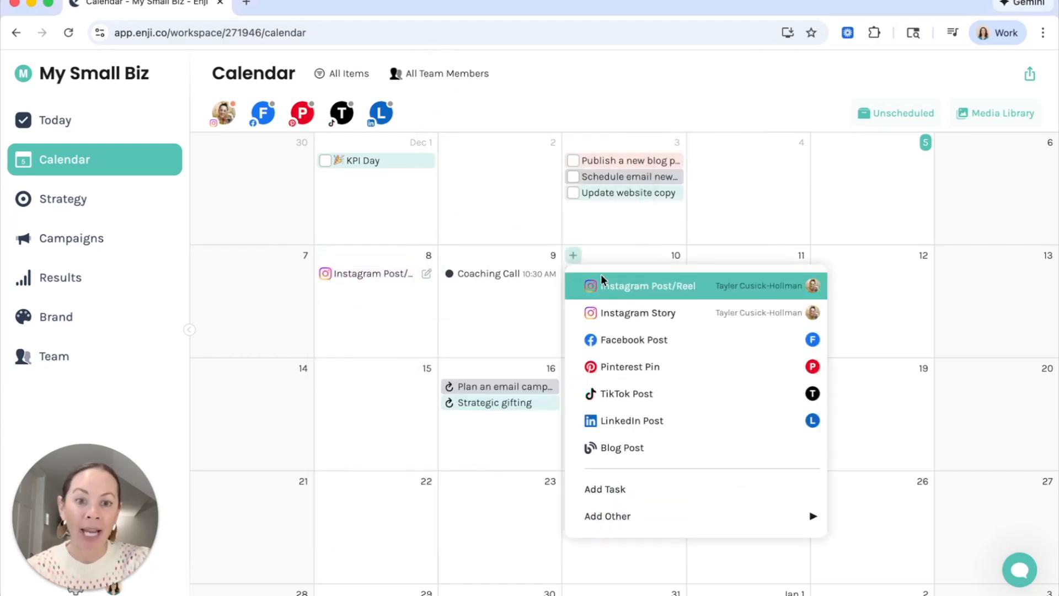
left_click(608, 280)
left_click(707, 81)
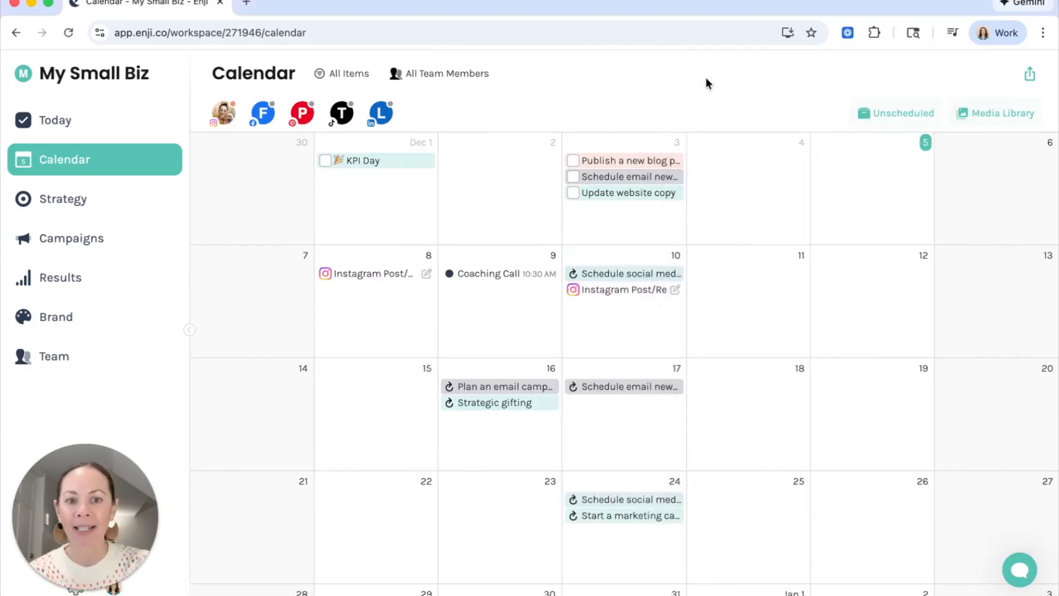
left_click(821, 255)
left_click(835, 293)
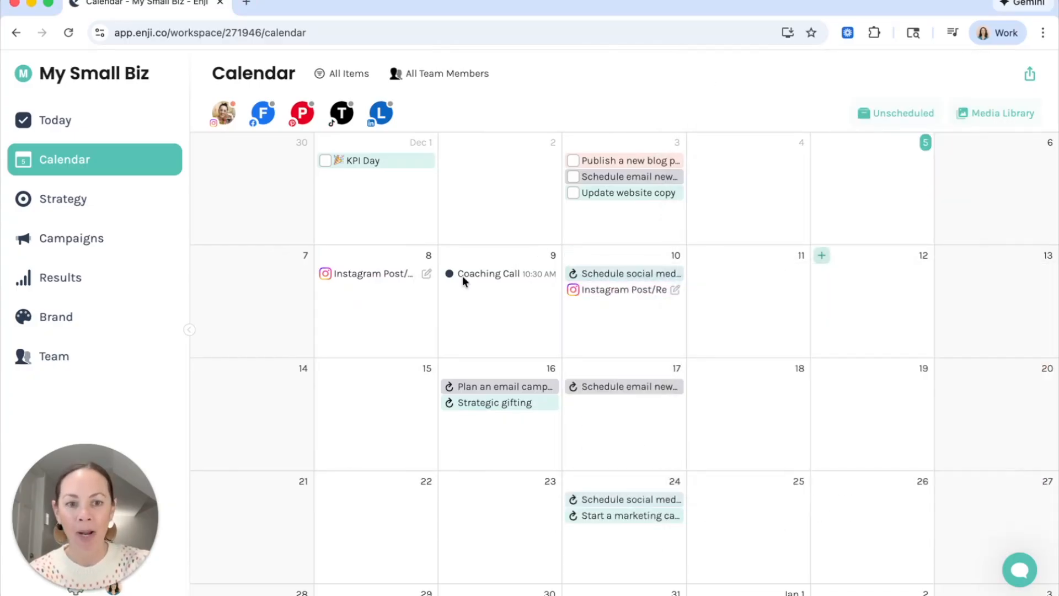
left_click(531, 80)
Step: Add blank Instagram Post/Reel drafts to the calendar on December 15, 17 and 19
left_click(325, 368)
left_click(361, 397)
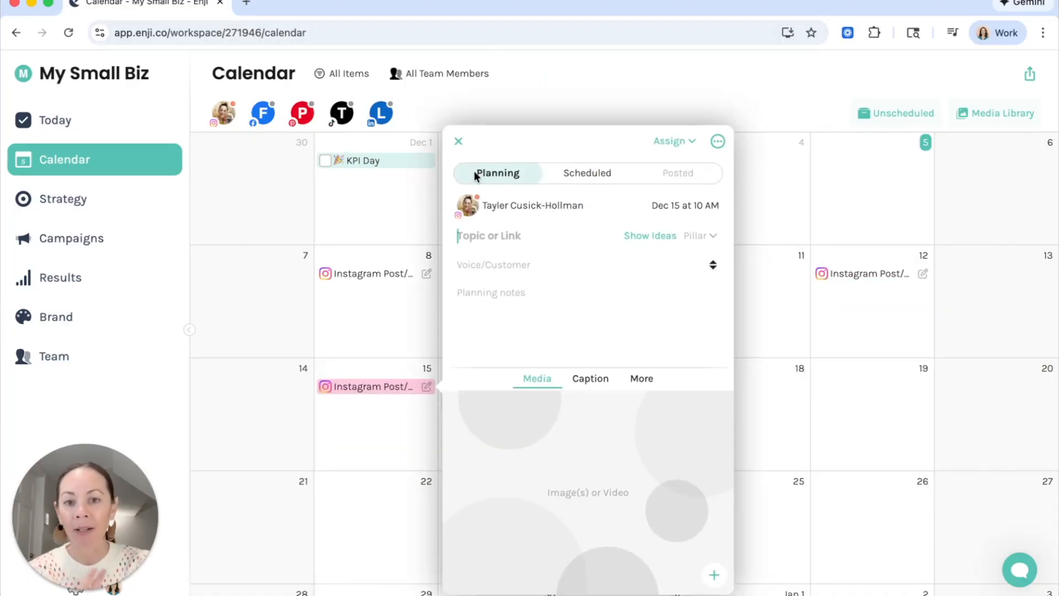
left_click(458, 141)
left_click(573, 369)
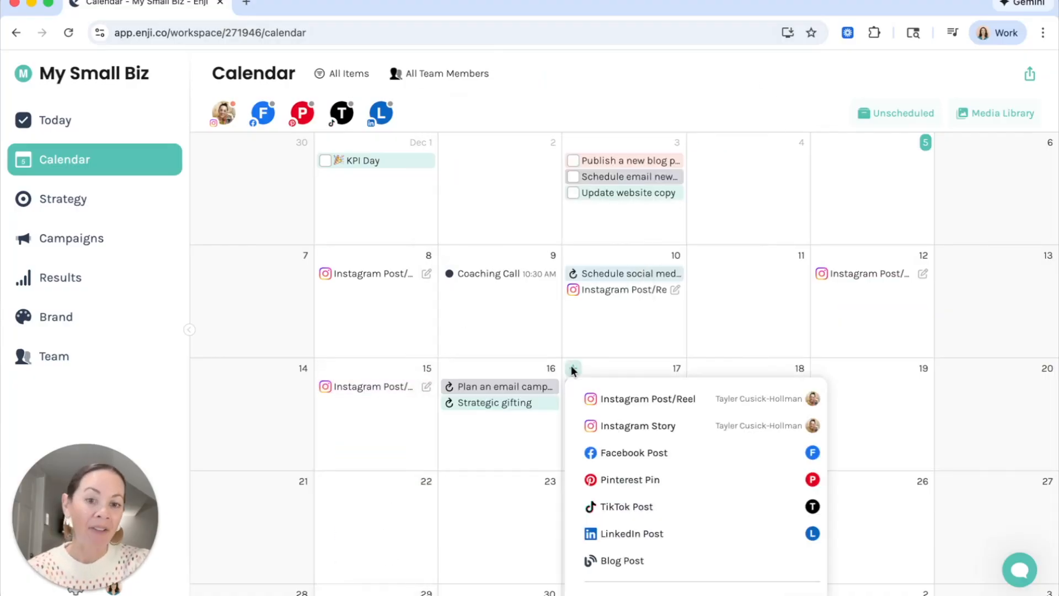
left_click(635, 397)
left_click(705, 140)
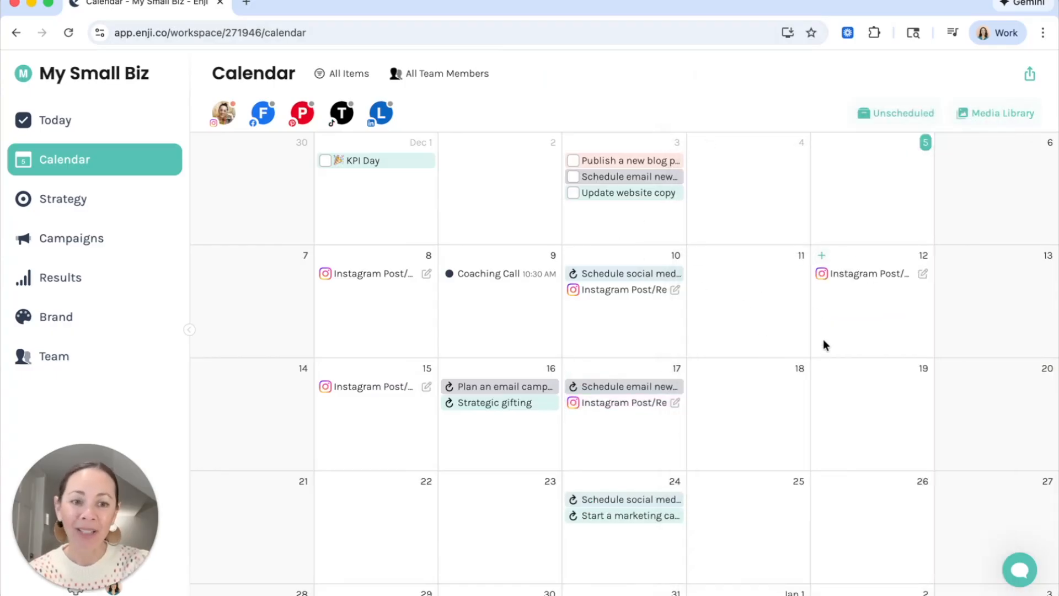
left_click(821, 367)
left_click(836, 402)
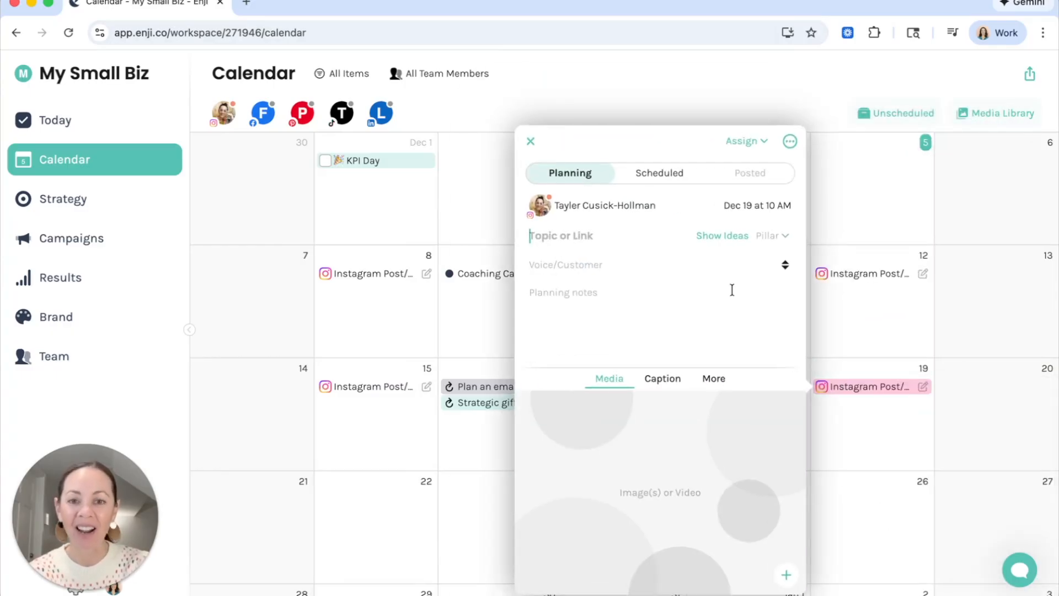
left_click(528, 142)
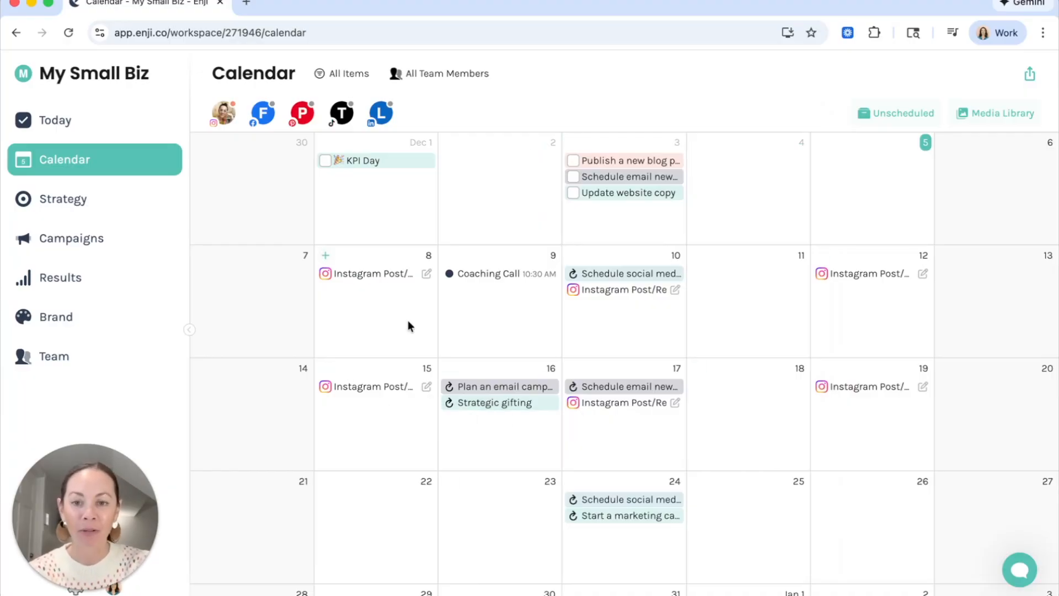
Step: Give the December 8 Instagram post the suggested social media idea "Why Strategy-First Design Changes the Game" as its topic
left_click(365, 274)
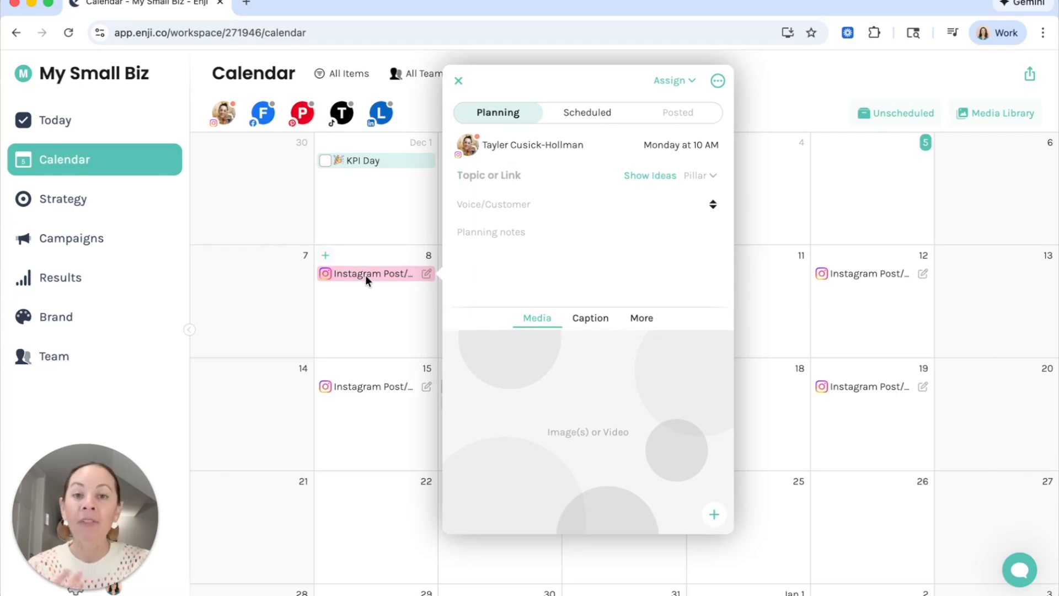
left_click(641, 177)
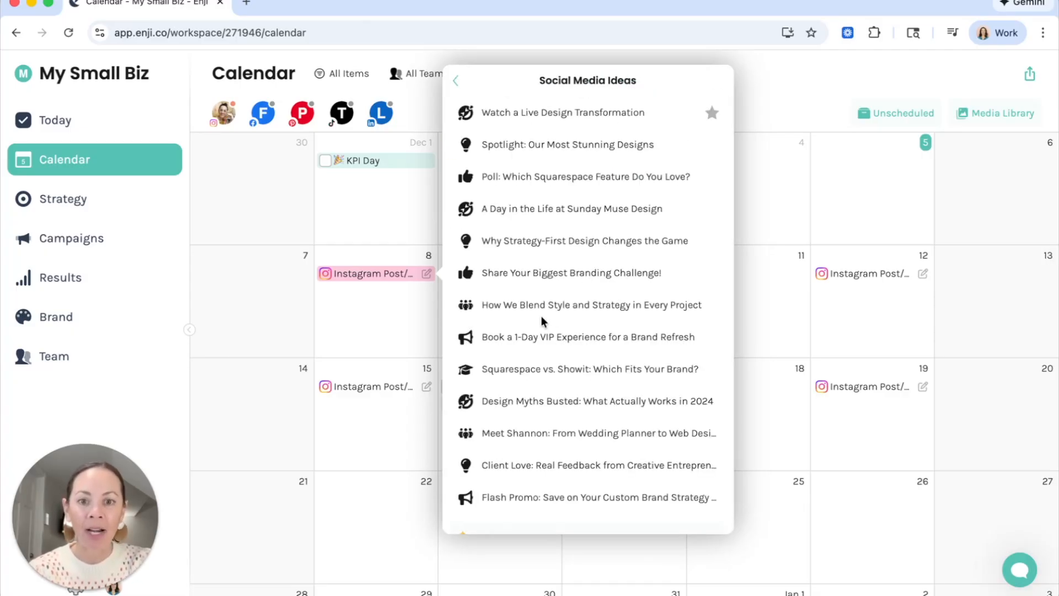
left_click(546, 241)
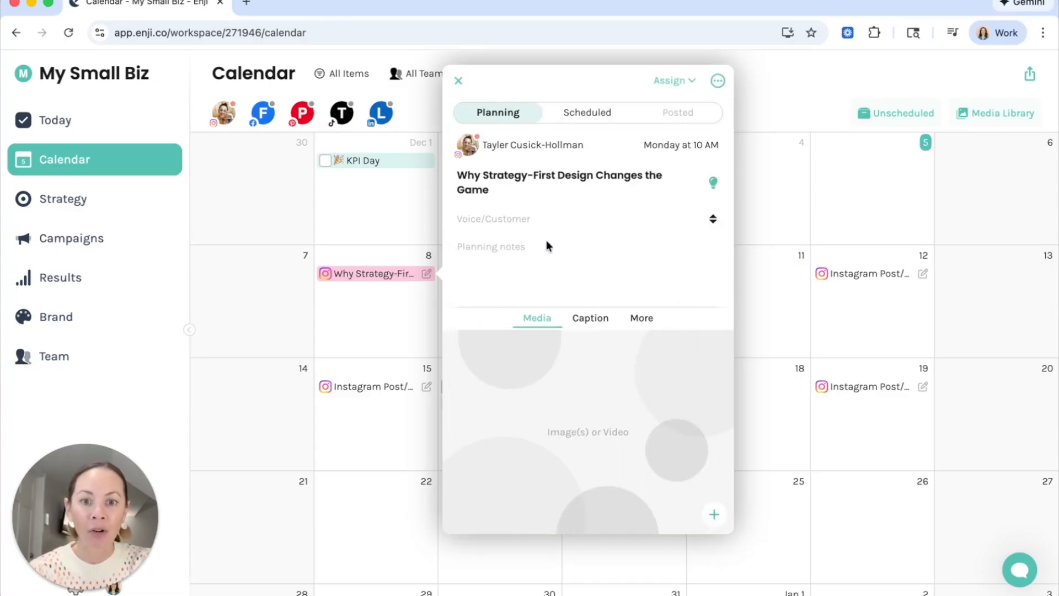
left_click(457, 82)
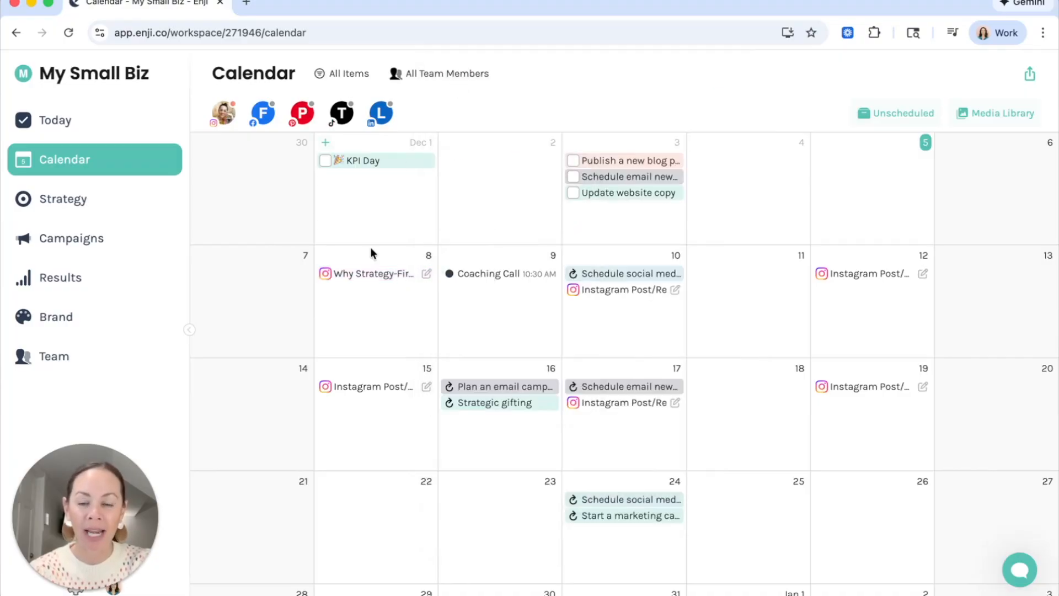
Step: Set the topic of the December 10 Instagram post to "I fail more than I succeed"
left_click(632, 289)
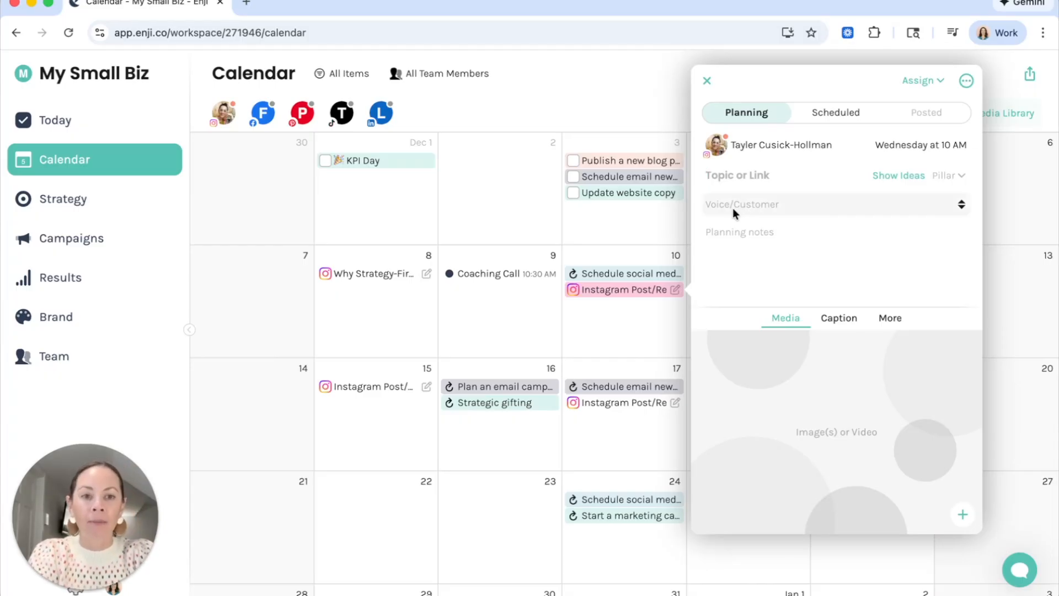
type("I fail more than i Suc")
key("BackSpace")
key("BackSpace")
key("BackSpace")
type("succeed")
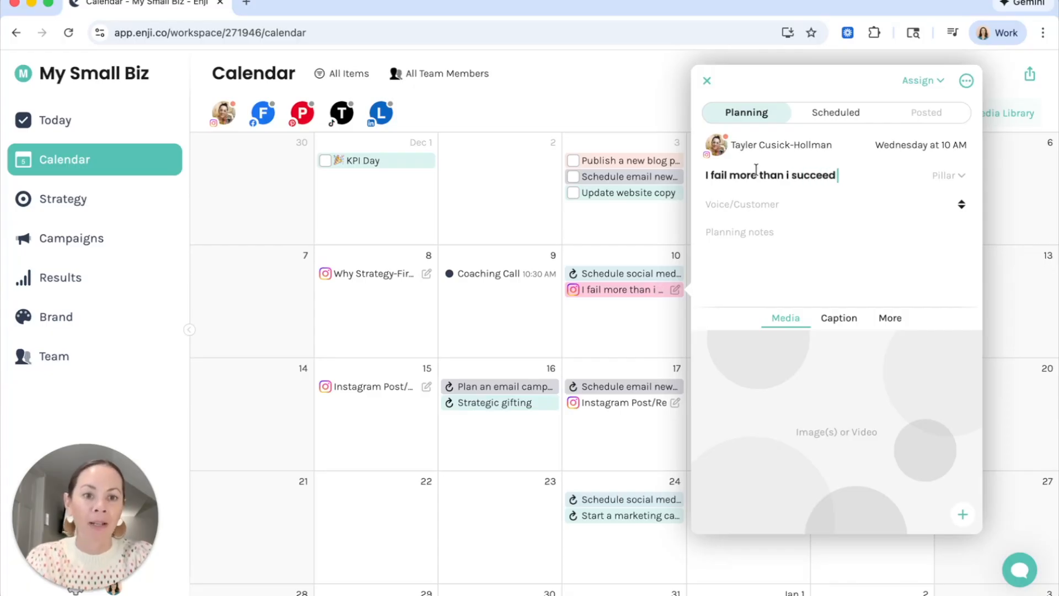
left_click(792, 175)
key("BackSpace")
type("I")
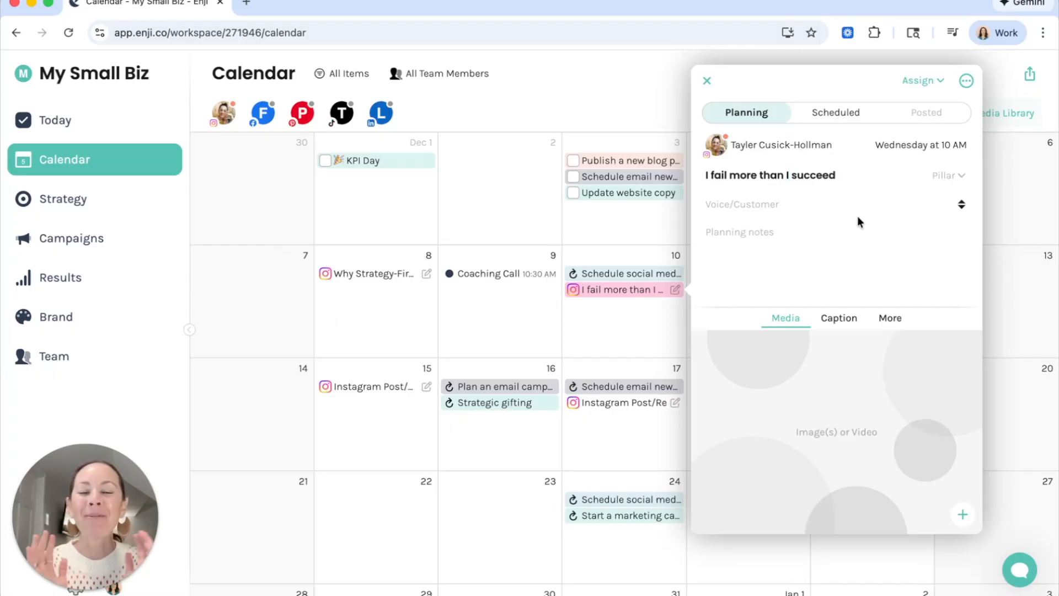
left_click(705, 80)
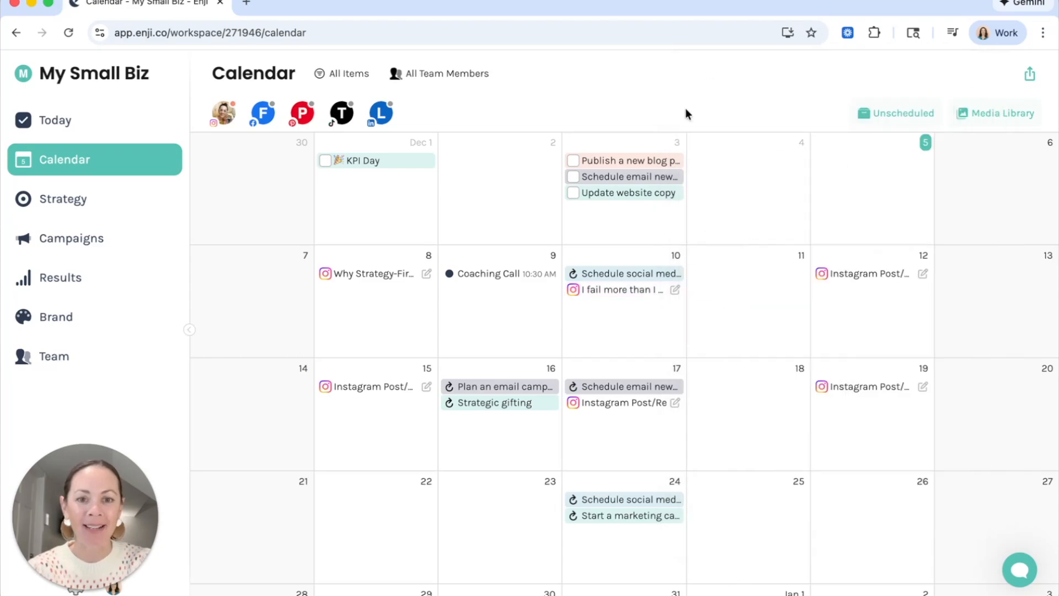
Step: Open the December 12 Instagram post, and in a new browser tab copy the Enji blog article link for "Key Takeaways from the State of Small Business Report"
left_click(849, 273)
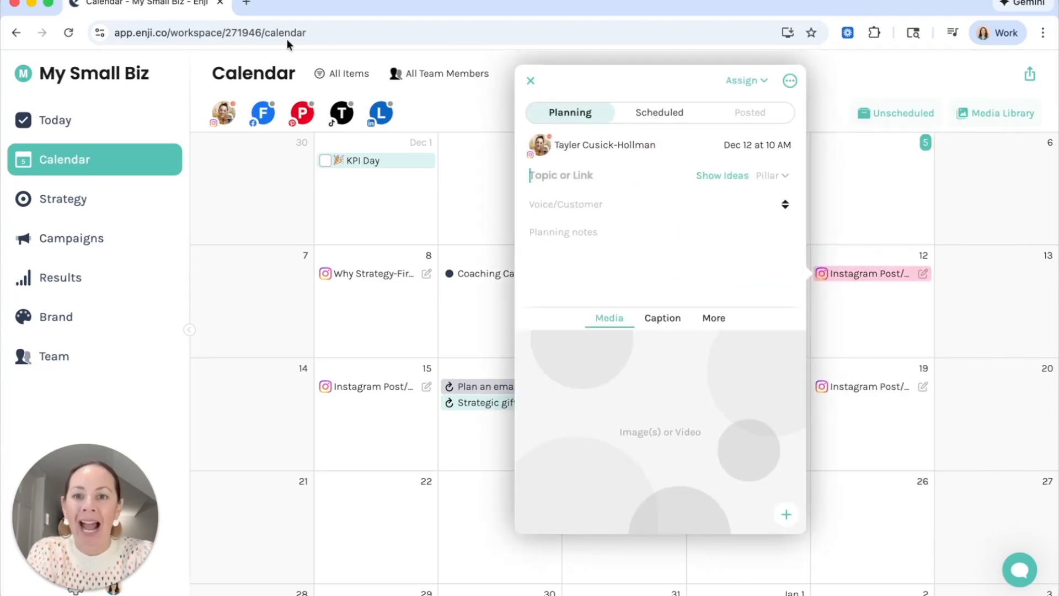
left_click(248, 4)
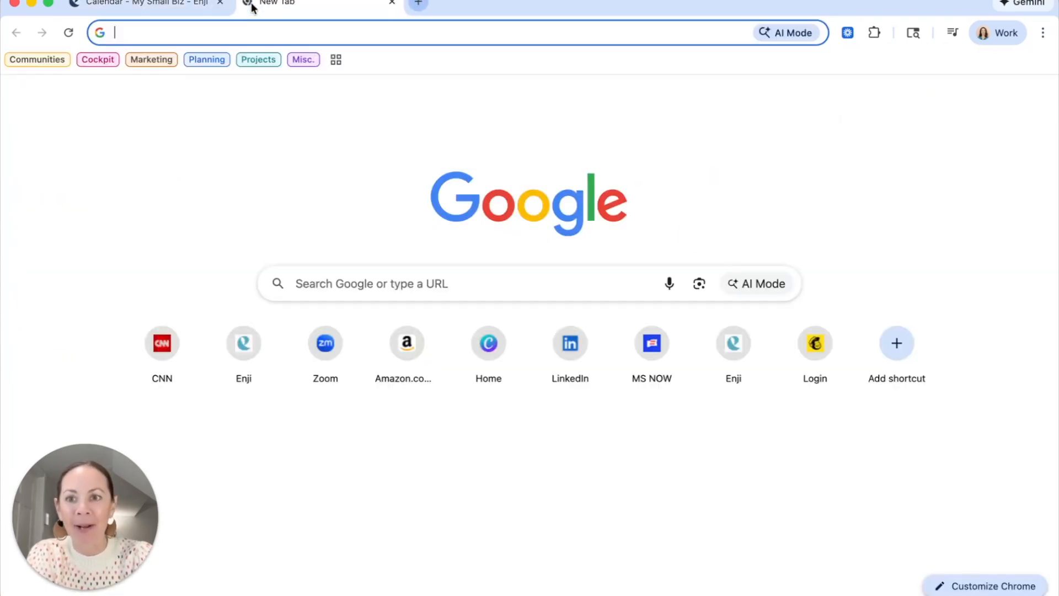
type("enji")
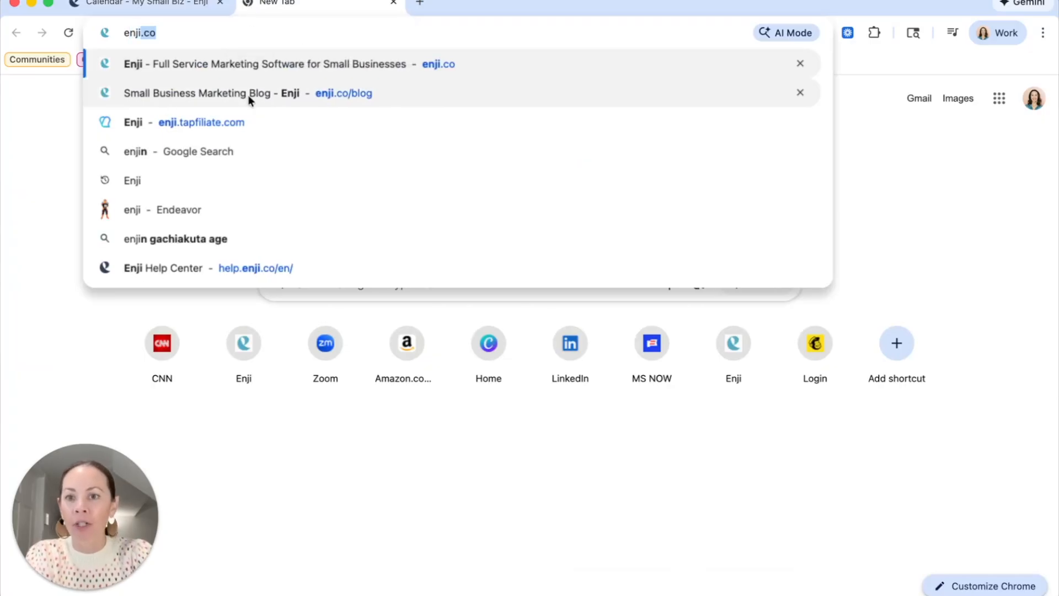
left_click(238, 94)
scroll(435, 161, "down", 6)
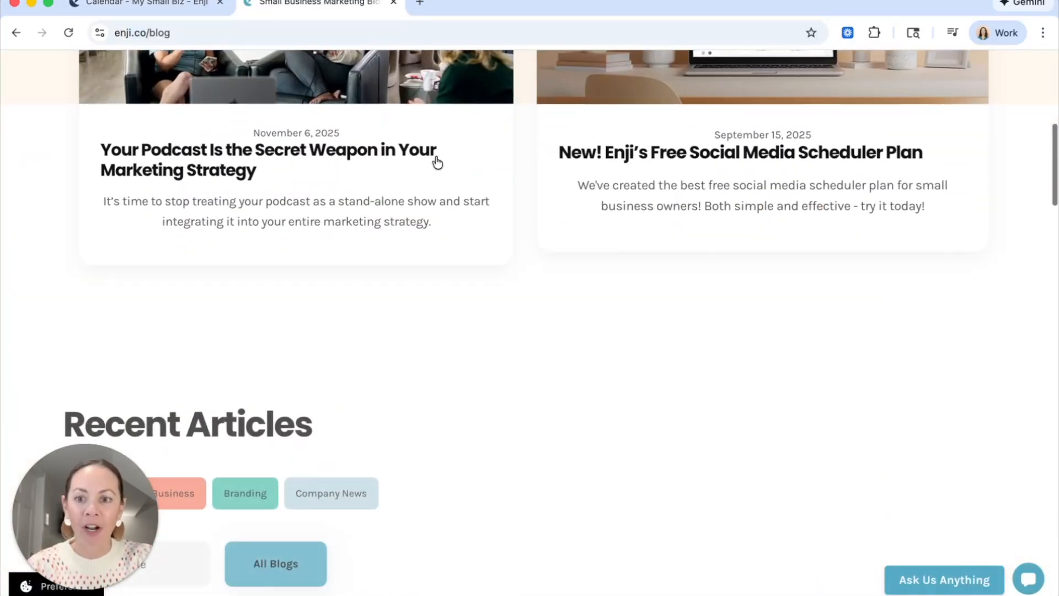
scroll(435, 161, "down", 10)
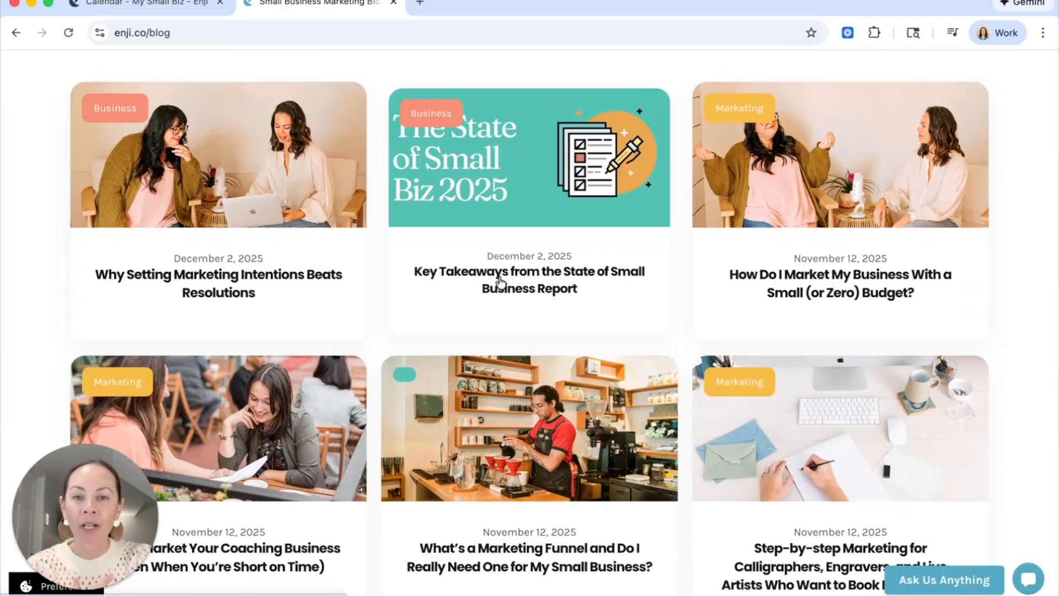
left_click(500, 283)
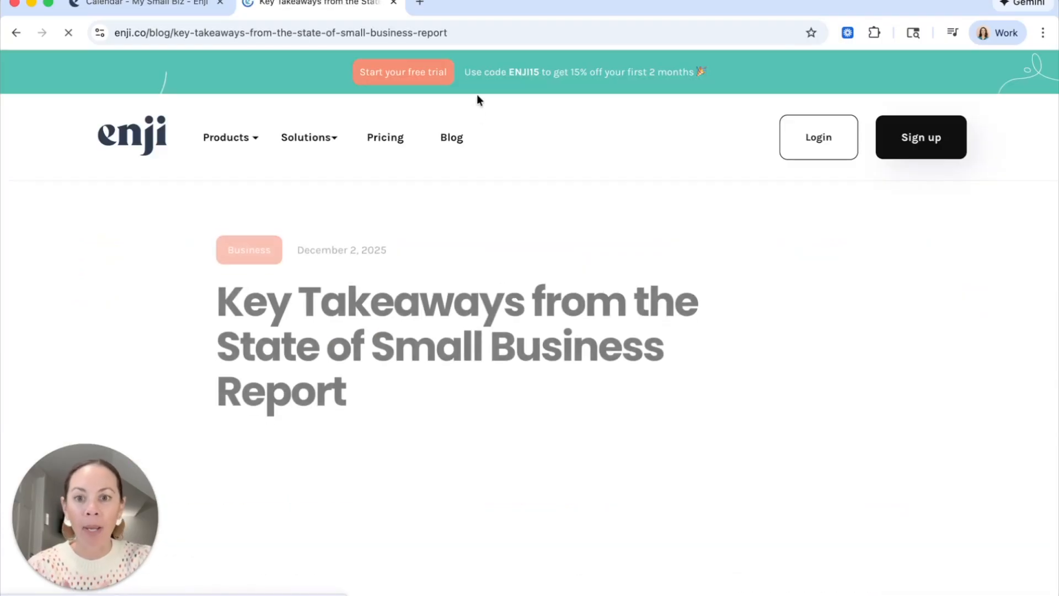
left_click(461, 33)
key("super+c")
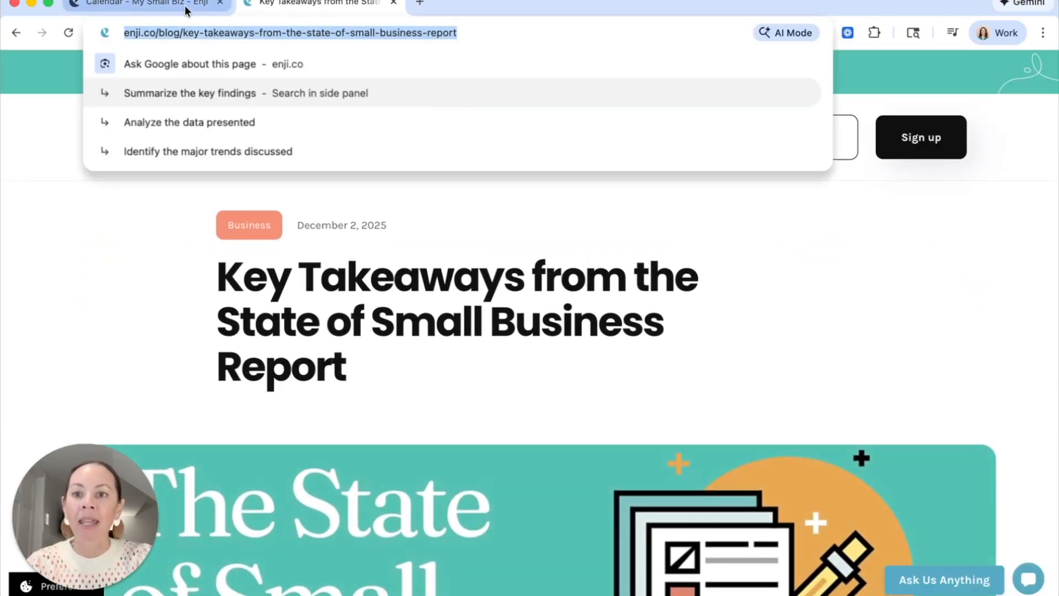
Step: Back in the calendar, paste the copied State of Small Business Report article link as the December 12 post's topic
left_click(186, 10)
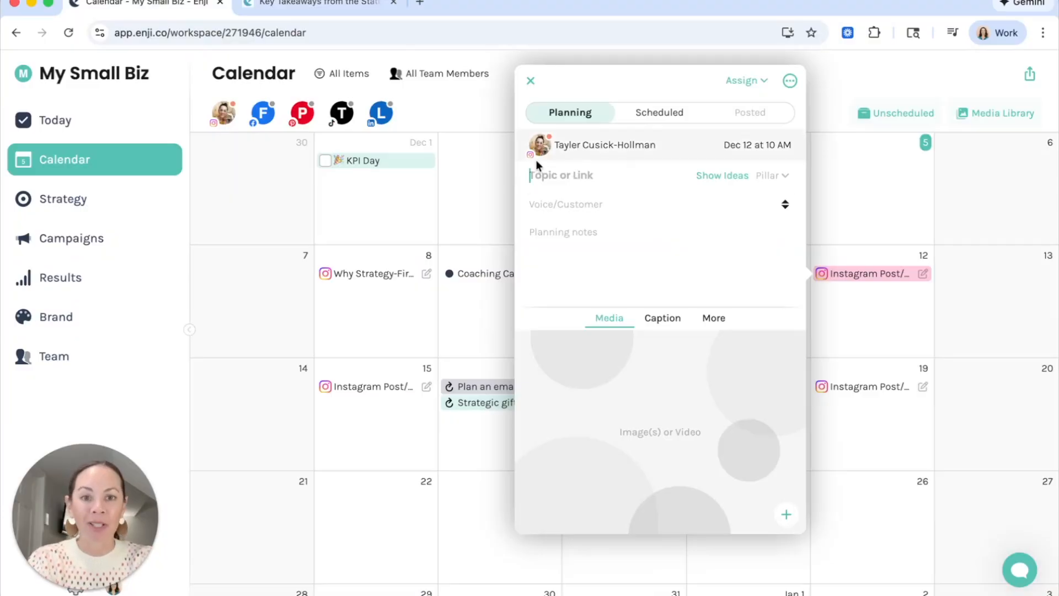
key("super+v")
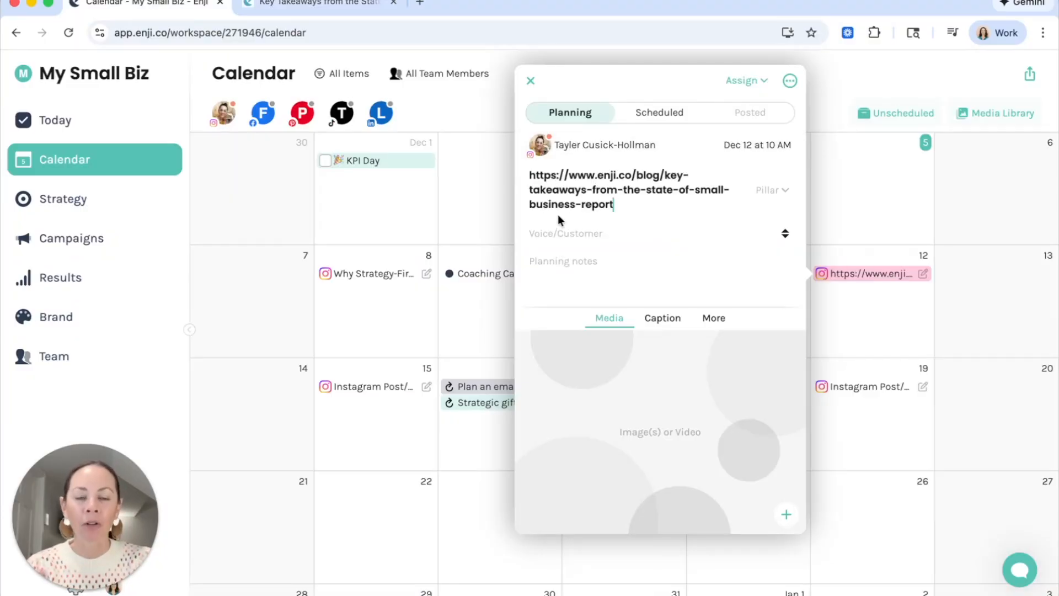
left_click(685, 276)
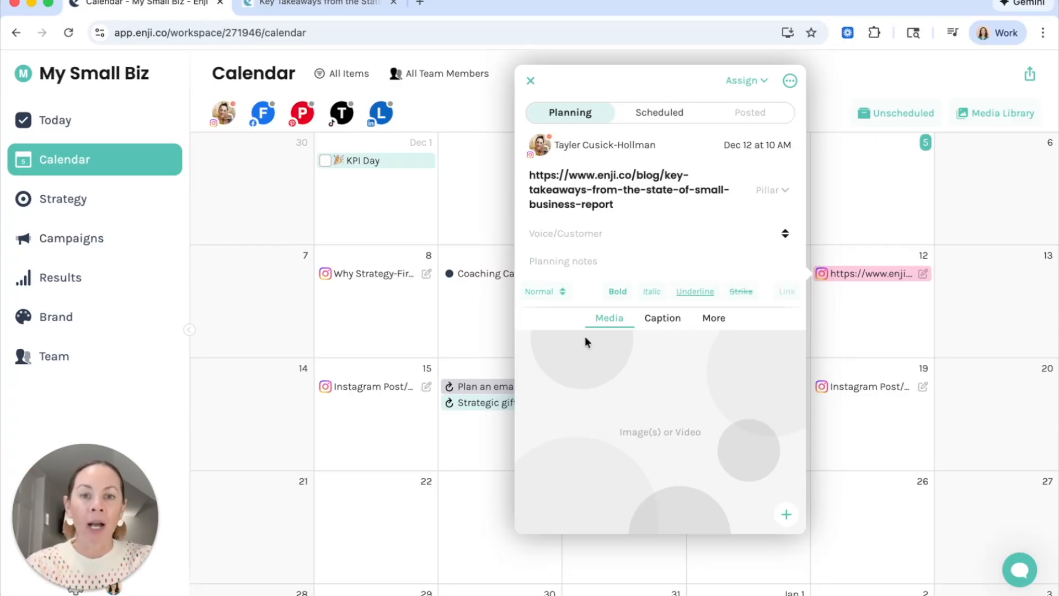
left_click(528, 81)
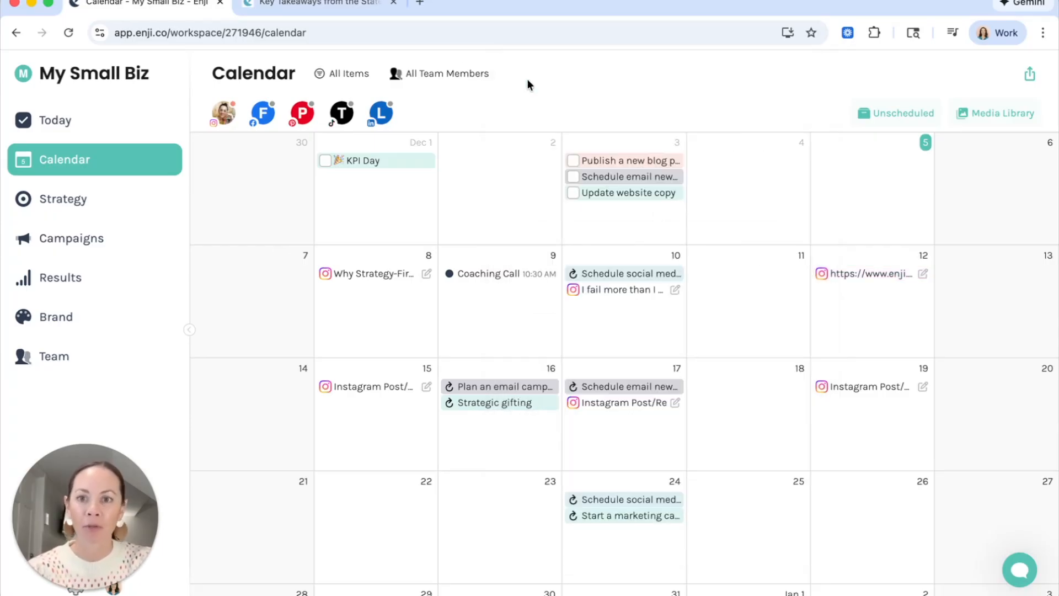
Step: Return to the Enji blog and copy the link of the article "How Do I Market My Business With a Small (or Zero) Budget?"
left_click(321, 4)
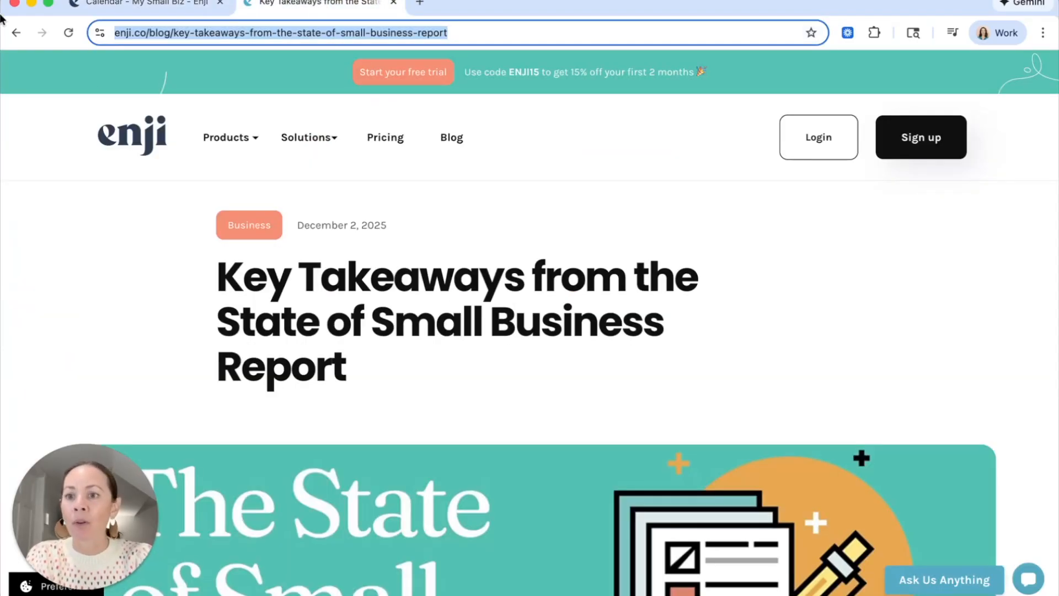
left_click(16, 33)
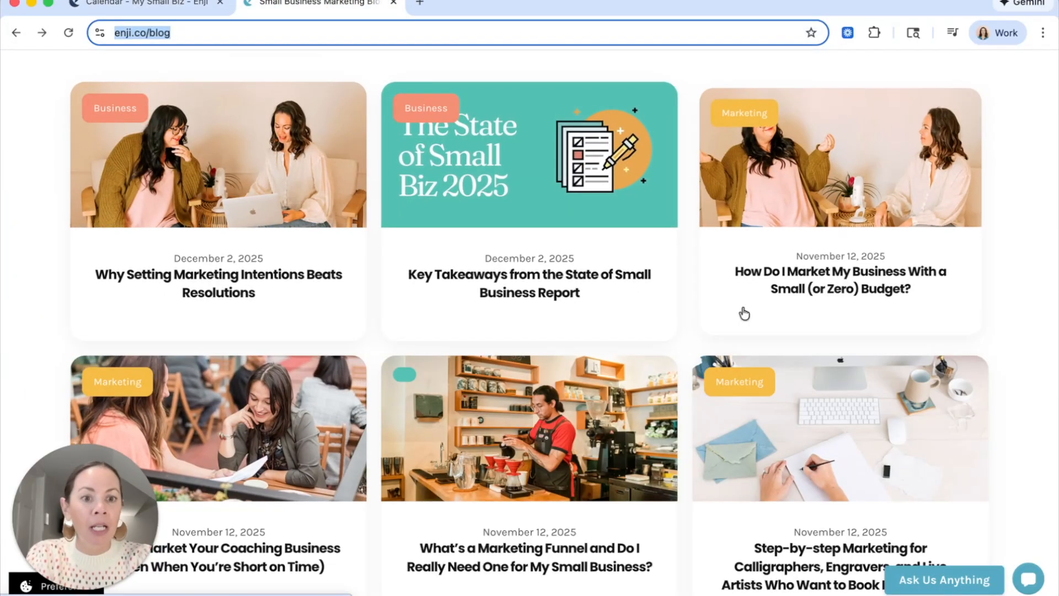
left_click(744, 313)
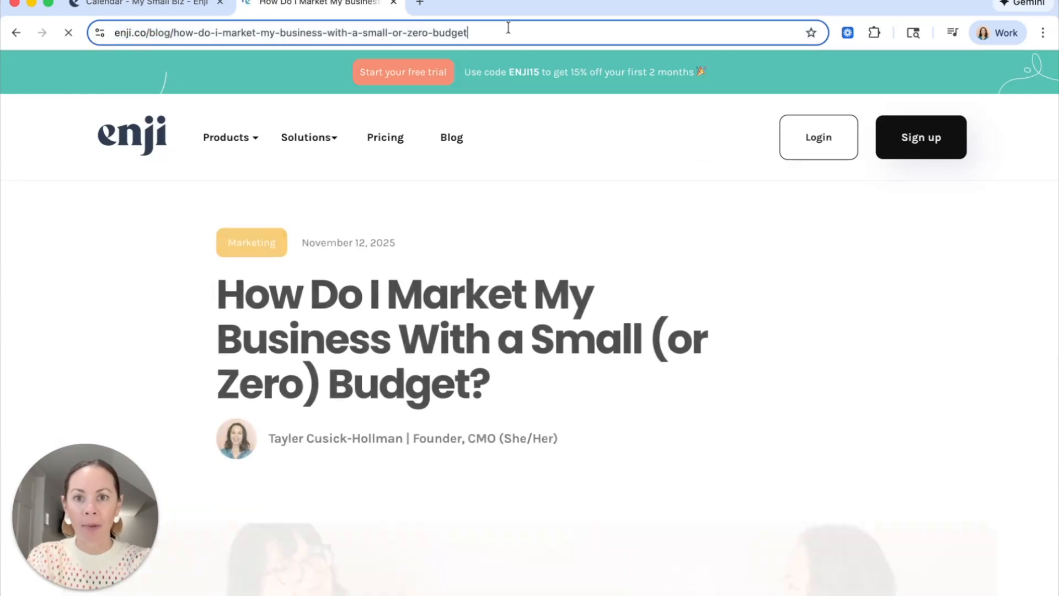
left_click(508, 28)
key("ctrl+c")
Step: Back in the calendar, paste the copied small-budget marketing article link as the topic of the December 17 Instagram post
left_click(196, 11)
scroll(502, 237, "down", 1)
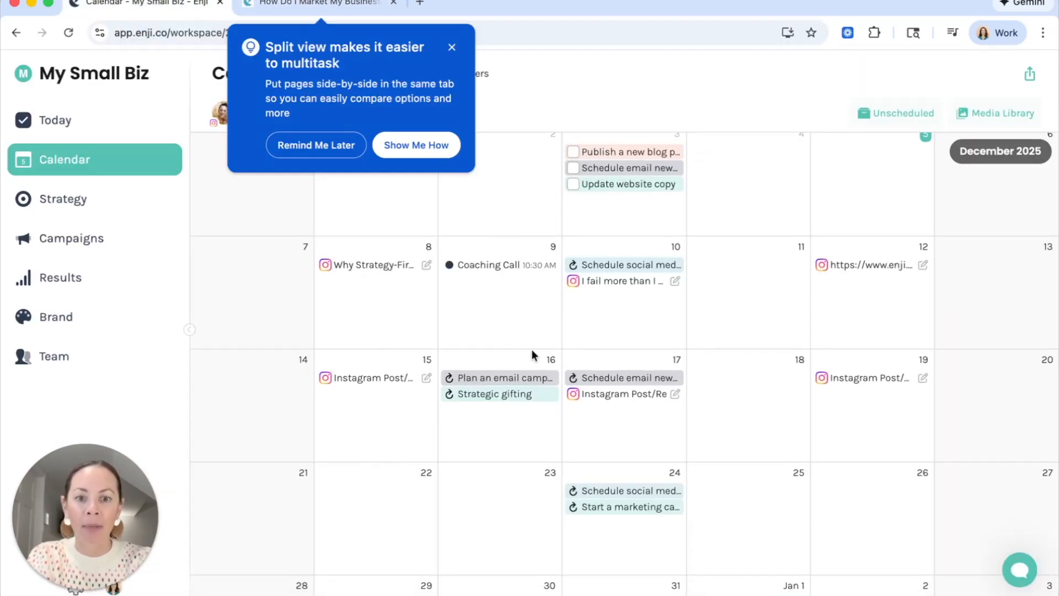
scroll(441, 259, "up", 1)
left_click(452, 47)
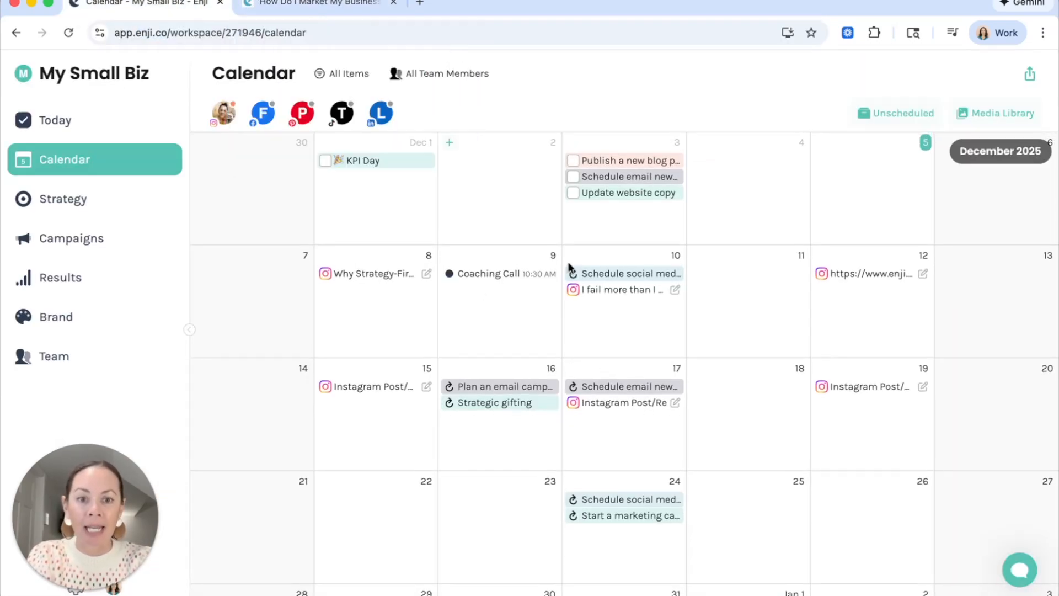
left_click(596, 400)
left_click(745, 238)
key("ctrl+v")
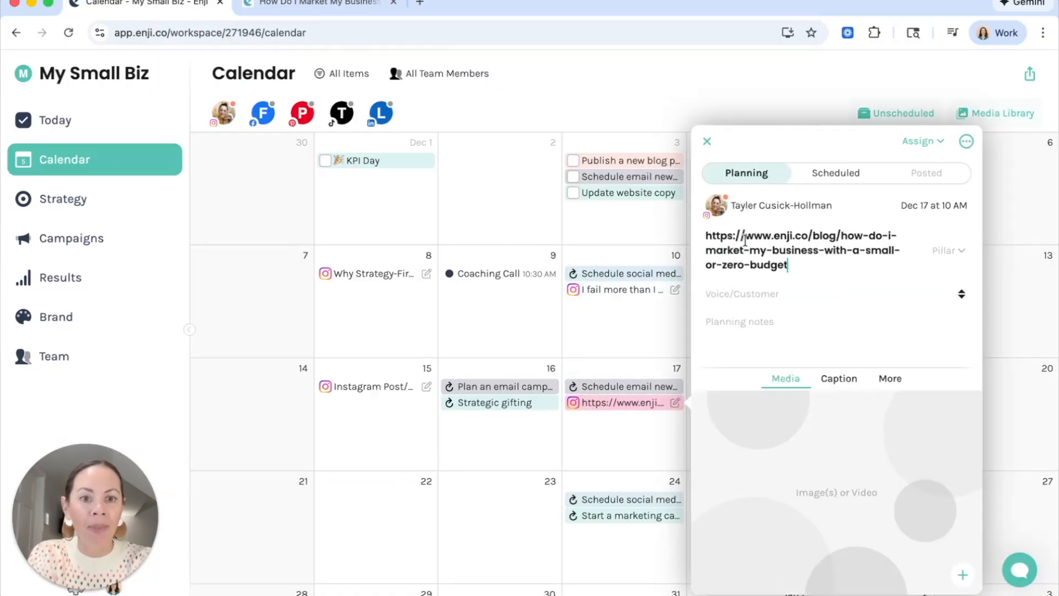
left_click(707, 142)
Step: Give the December 19 Instagram post the suggested social media idea "Squarespace vs. Showit: Which Fits Your Brand?" and close the post
left_click(878, 386)
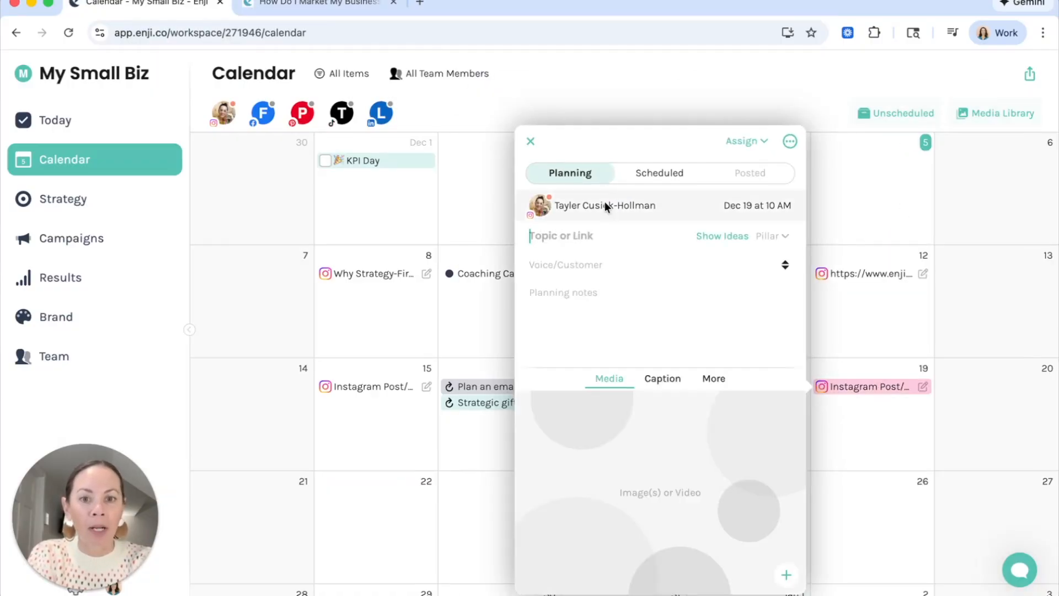
left_click(719, 236)
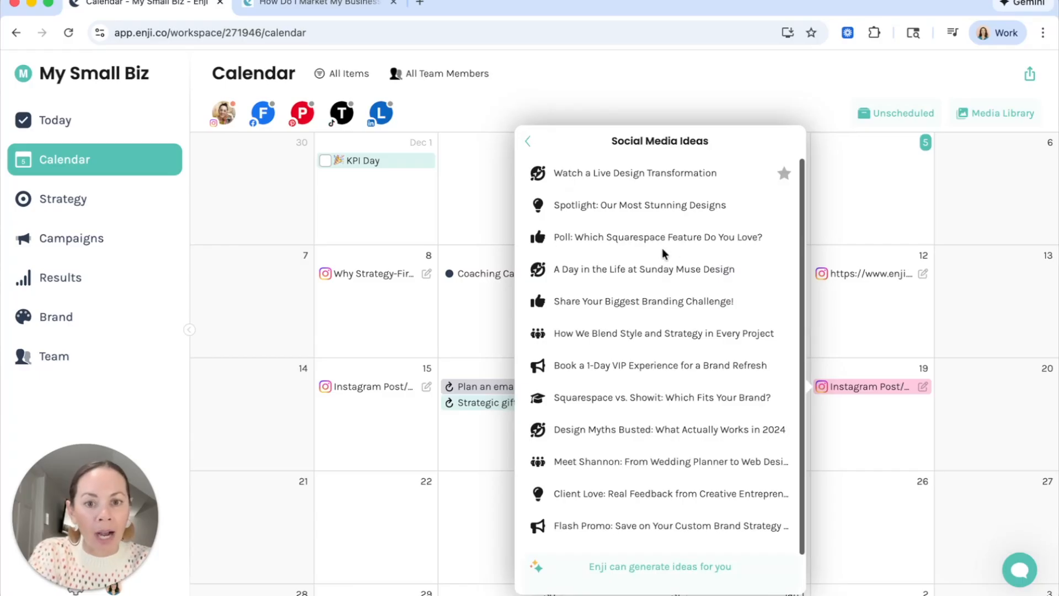
scroll(657, 247, "down", 2)
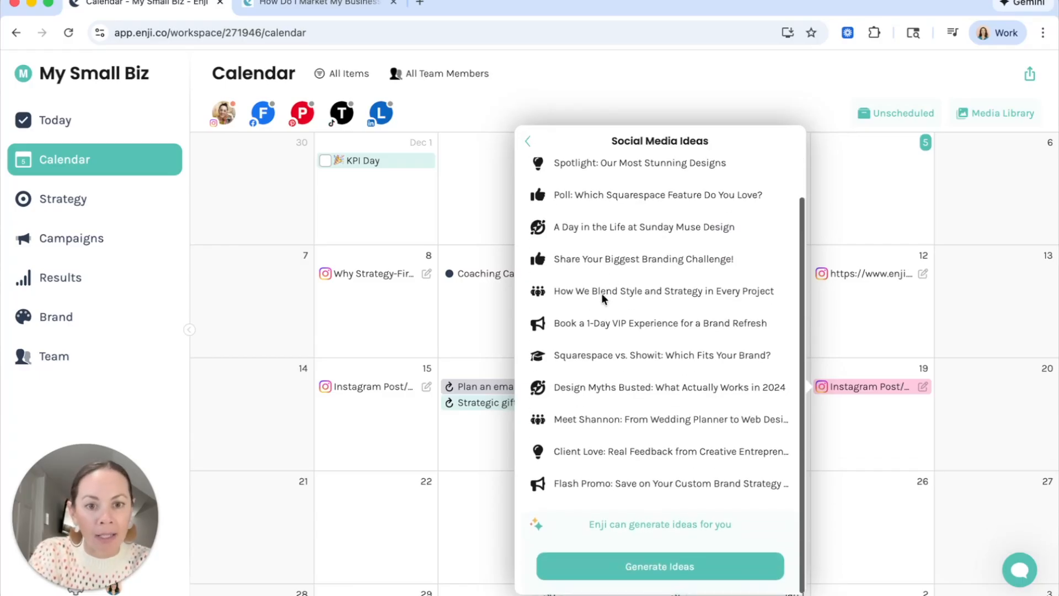
left_click(597, 354)
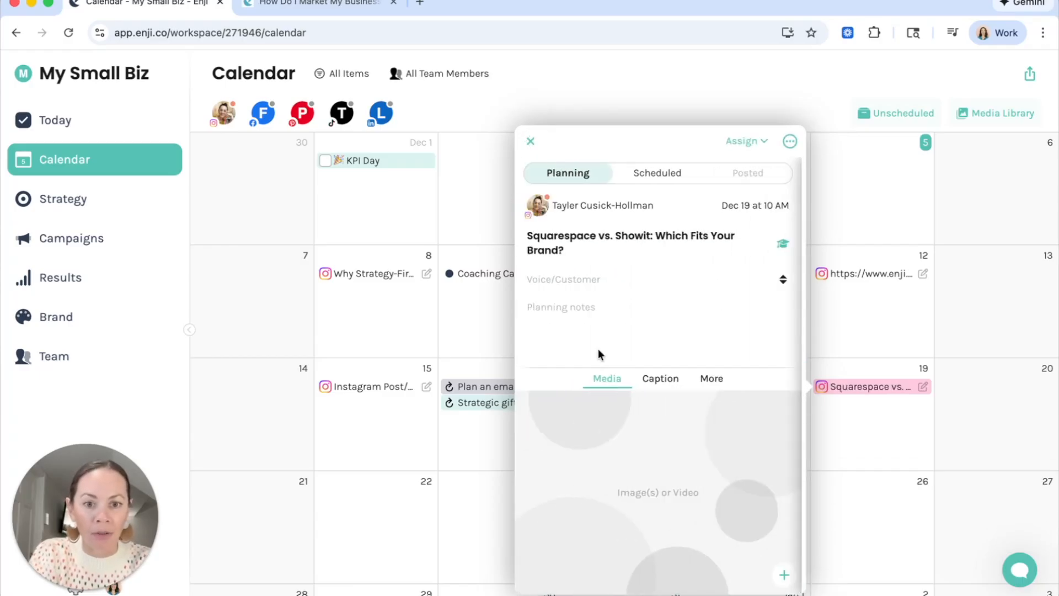
left_click(530, 142)
Step: Set the December 15 Instagram post's topic to "Talk through a marketing problem small business owners have" and close the post
left_click(351, 388)
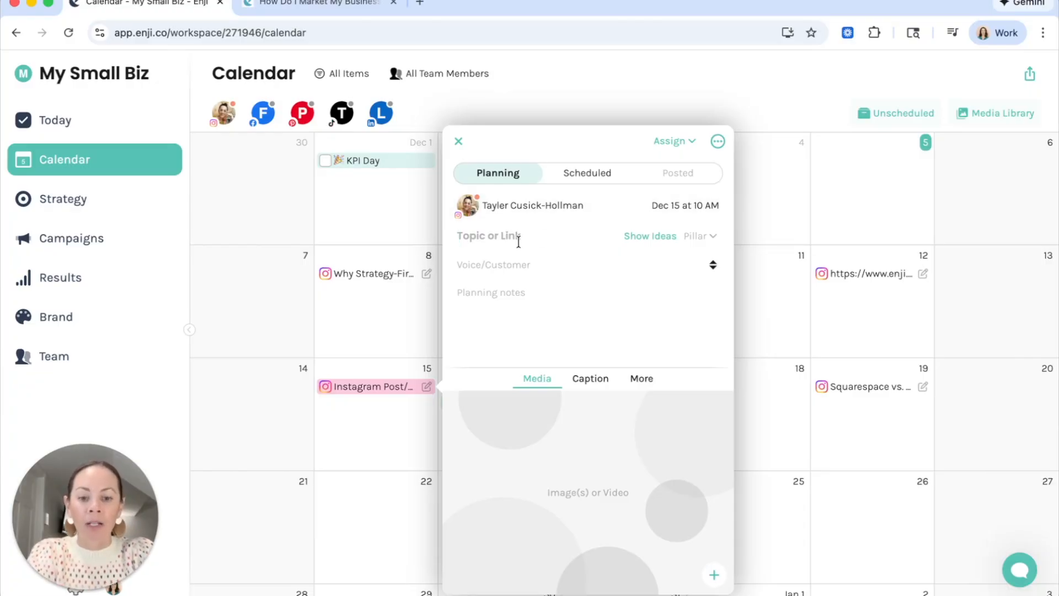
type("Talk through a marketing problem small business owners have")
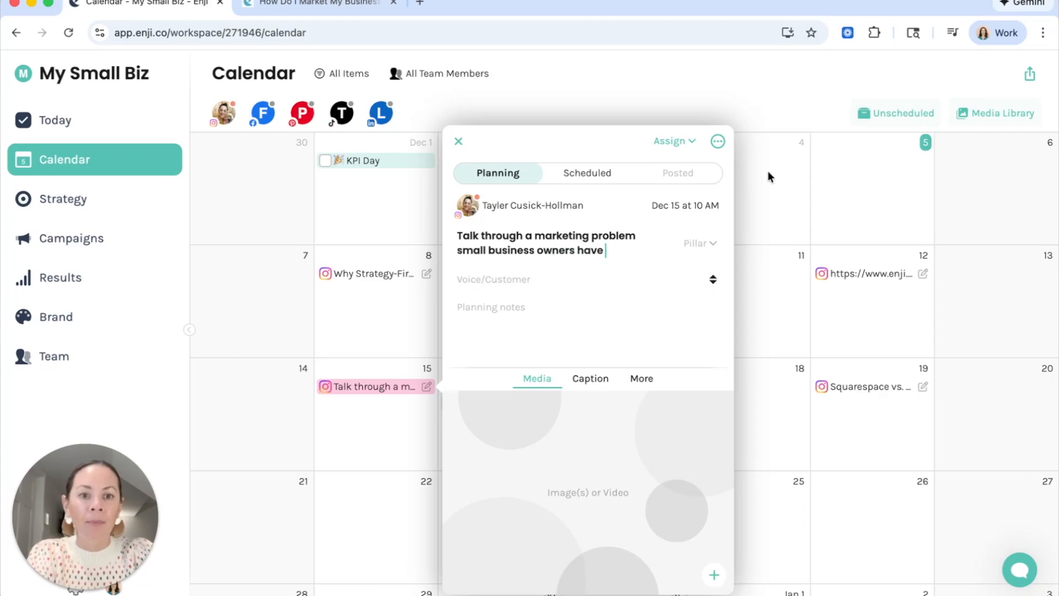
left_click(459, 141)
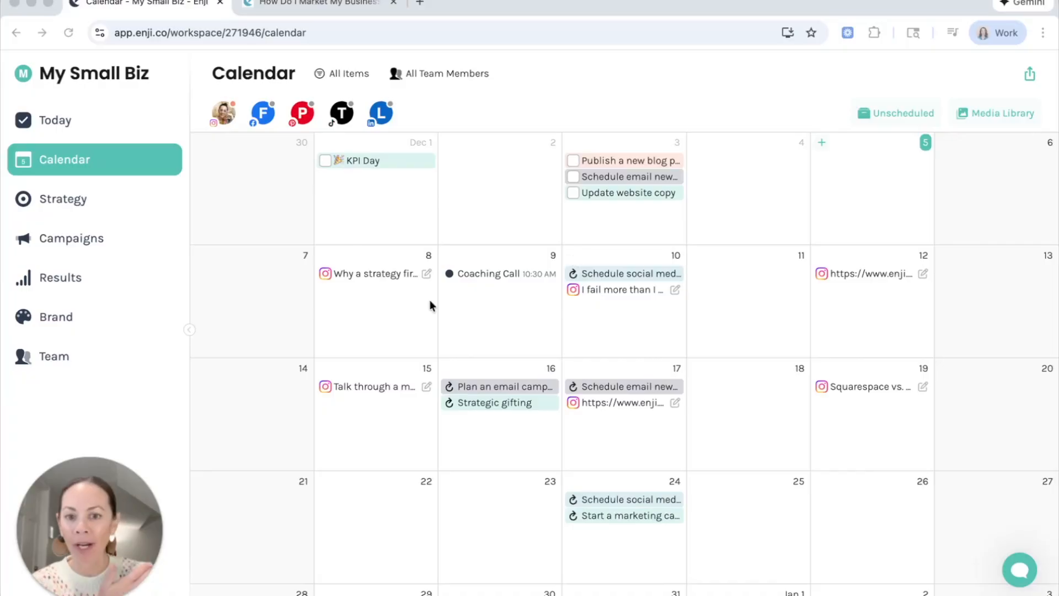
Step: Open the December 8 Instagram post about a strategy-first approach and start an AI-written first draft of its caption
left_click(365, 272)
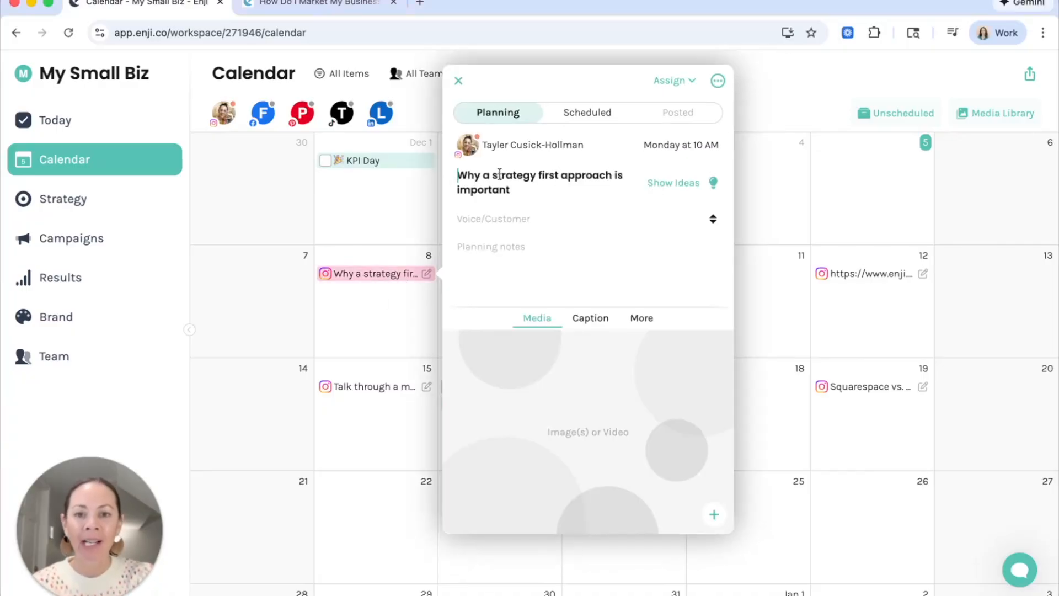
left_click(593, 324)
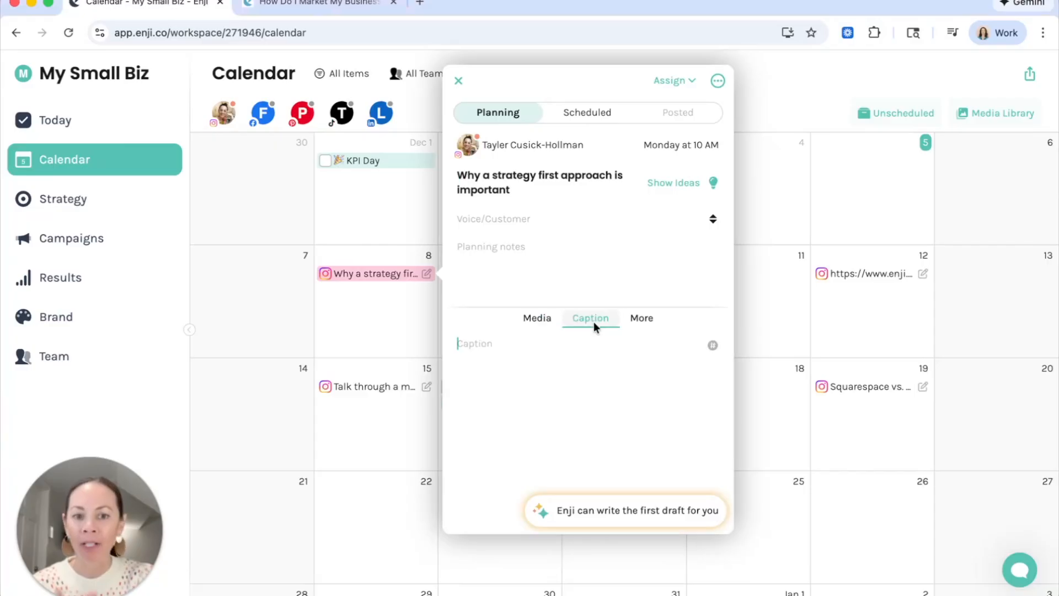
left_click(591, 511)
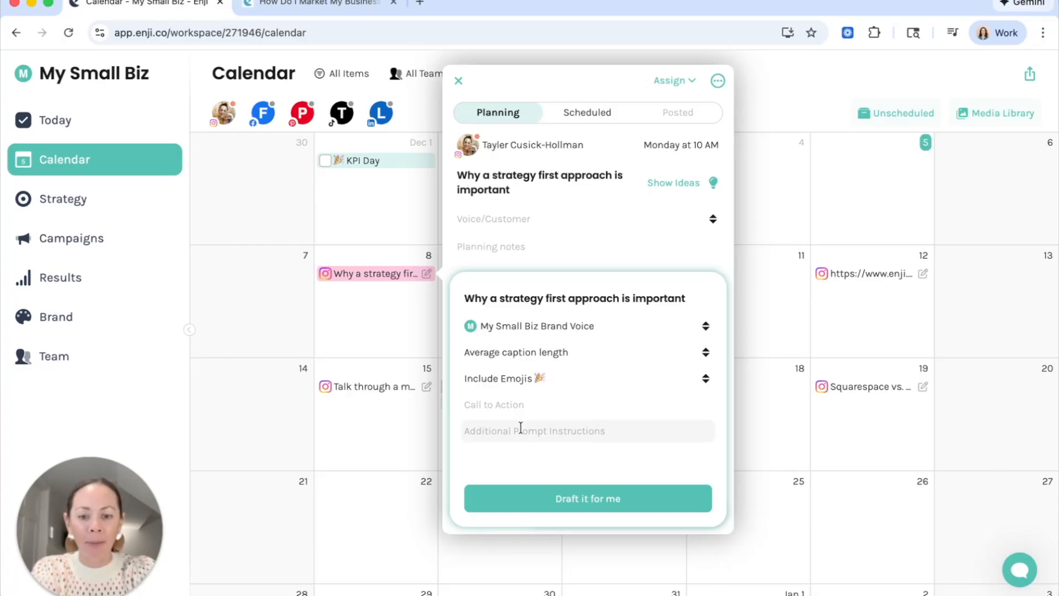
Step: Enter the additional prompt instructions "when you have a plan you don't have to make big decisions when you sit down to create the content"
left_click(521, 427)
type("when")
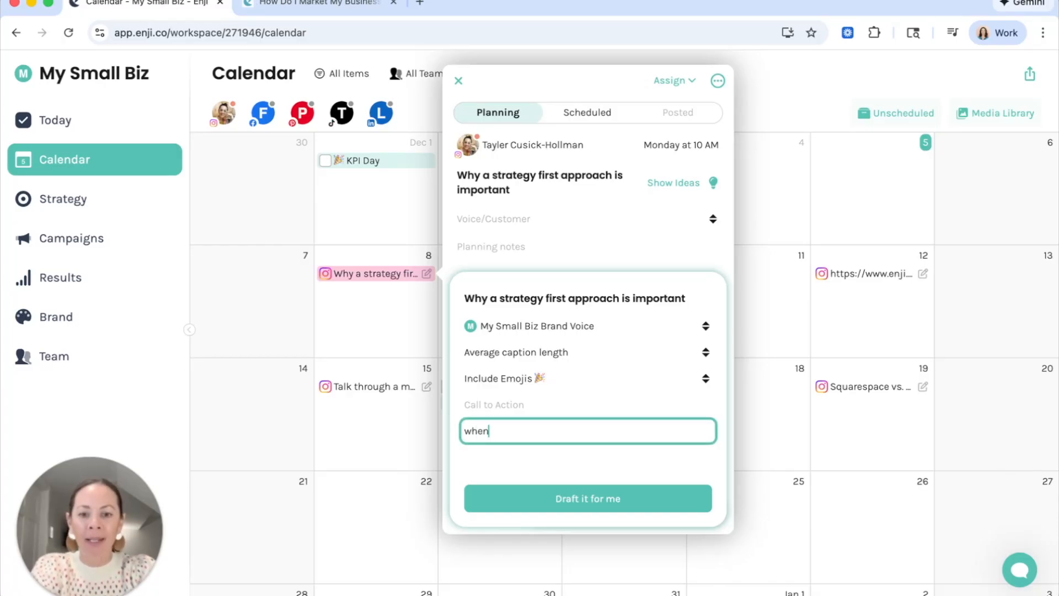
type(" you have a plan y")
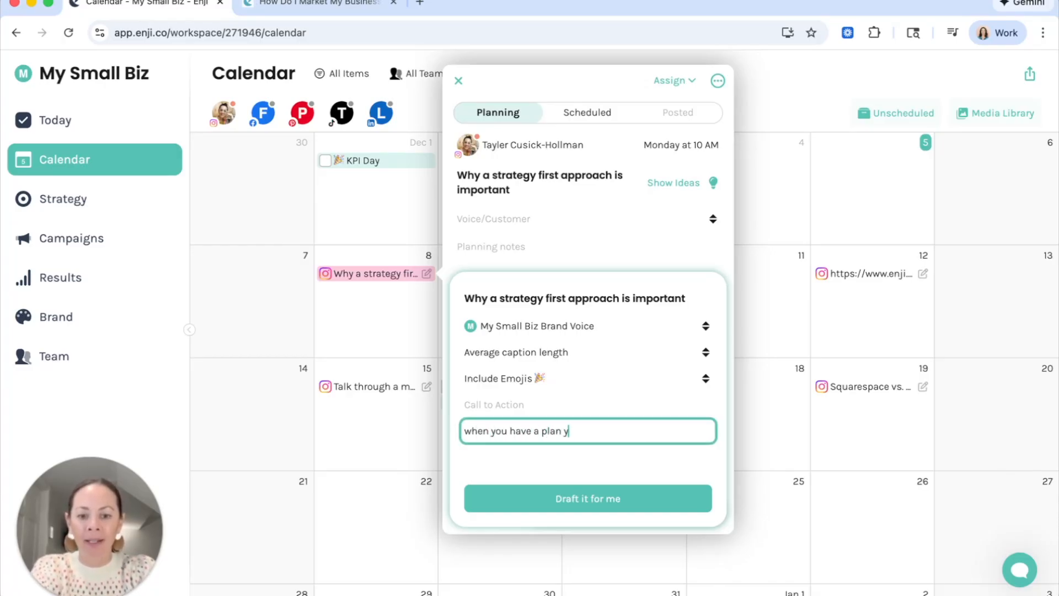
type("ou don't have to ma")
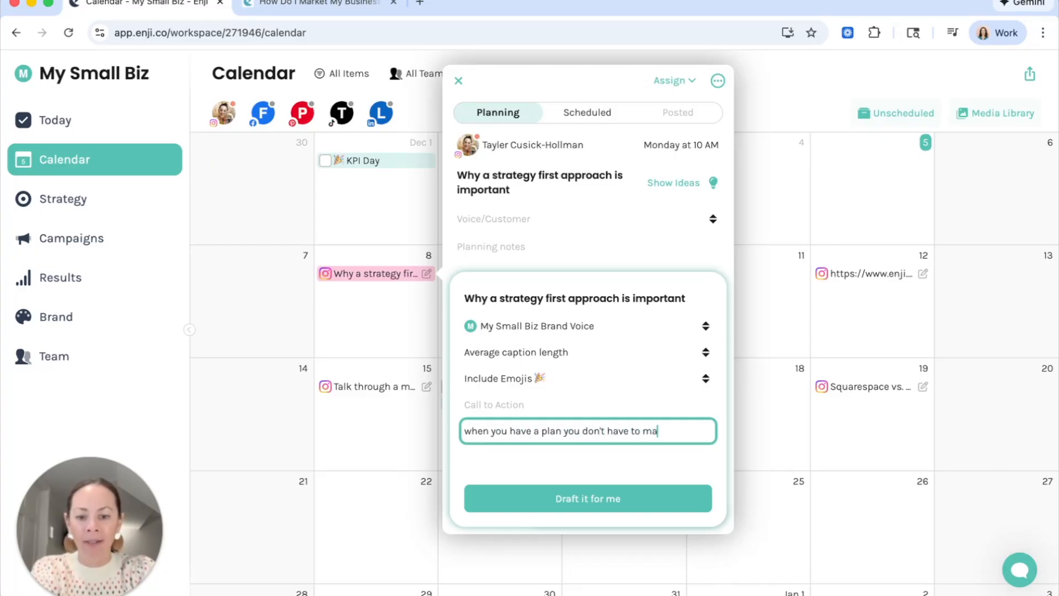
type("ke big decisio")
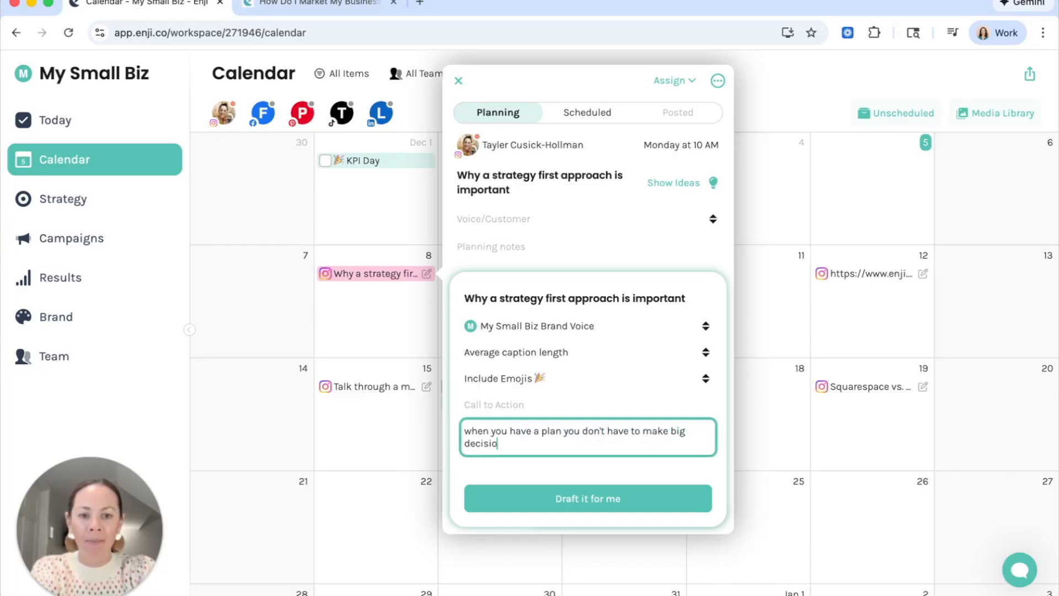
type("ns when you sit ")
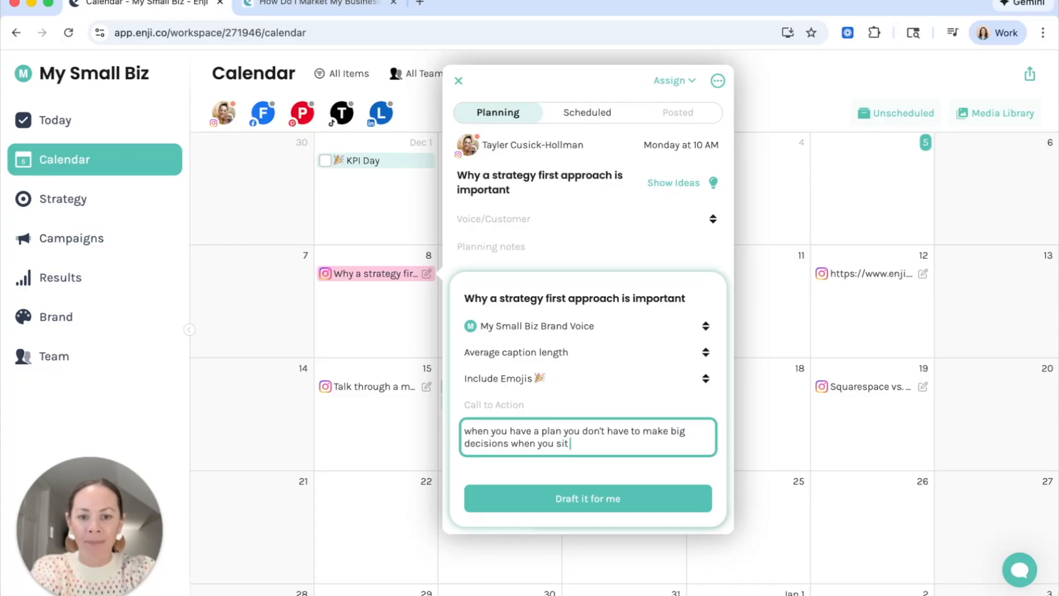
type("down to create th econtent")
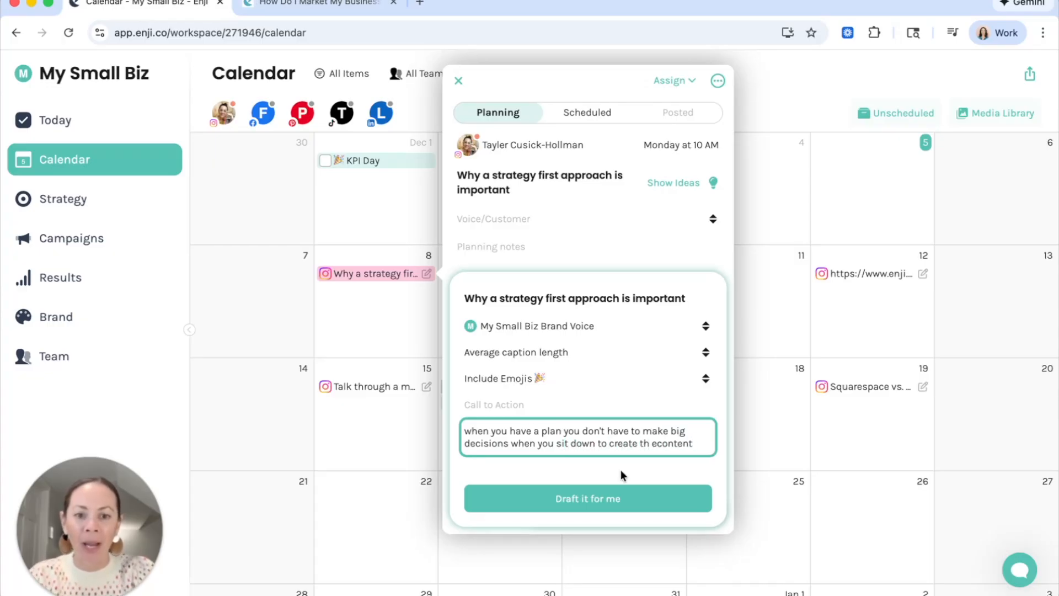
left_click(656, 444)
key("BackSpace")
key("BackSpace")
type("e")
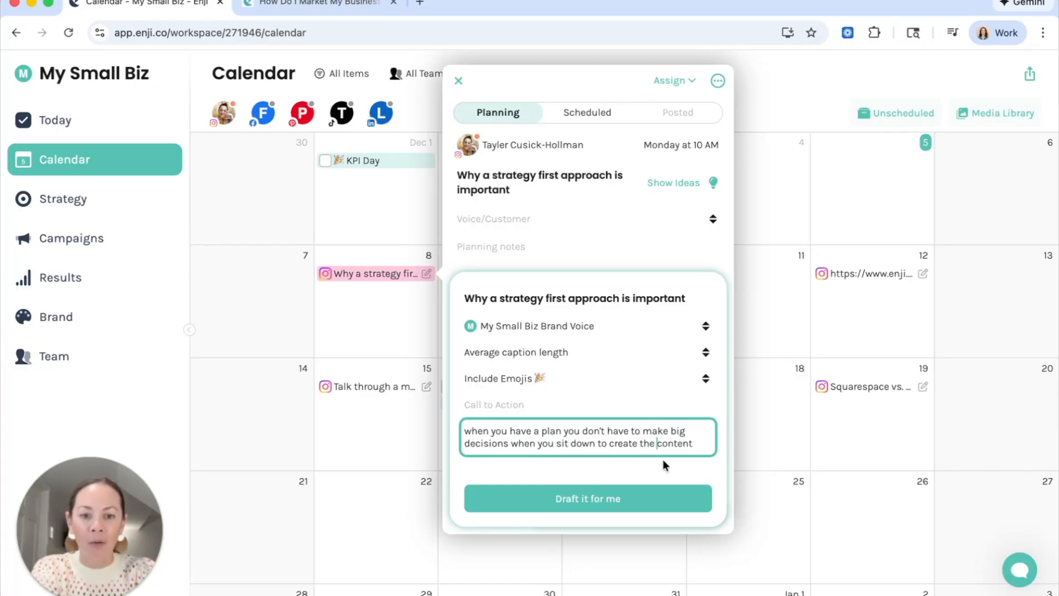
Step: Generate the December 8 caption draft without emojis and shorter than average, and close the post
left_click(570, 375)
left_click(557, 355)
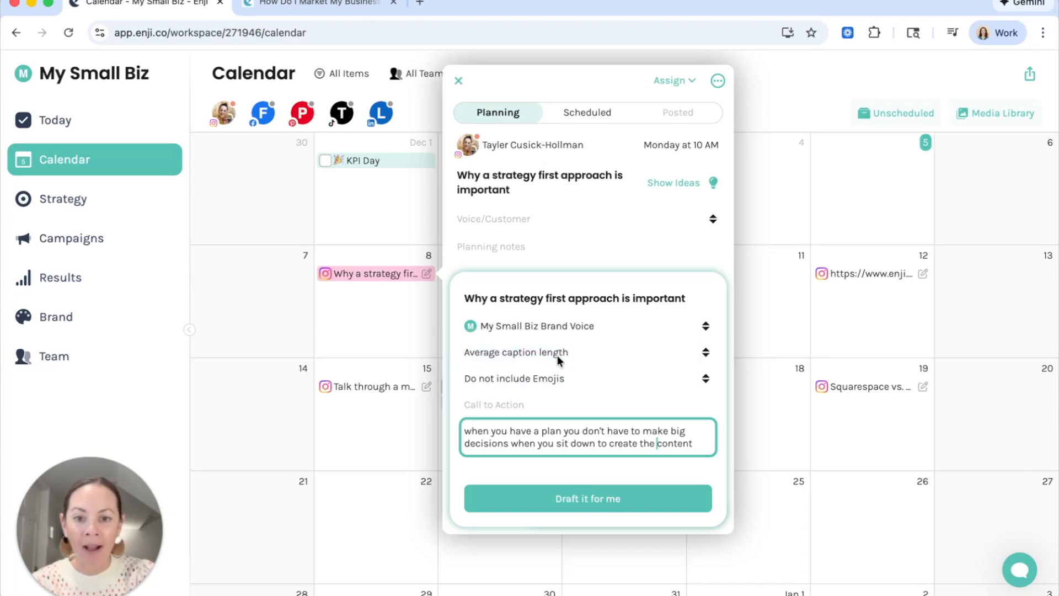
left_click(559, 353)
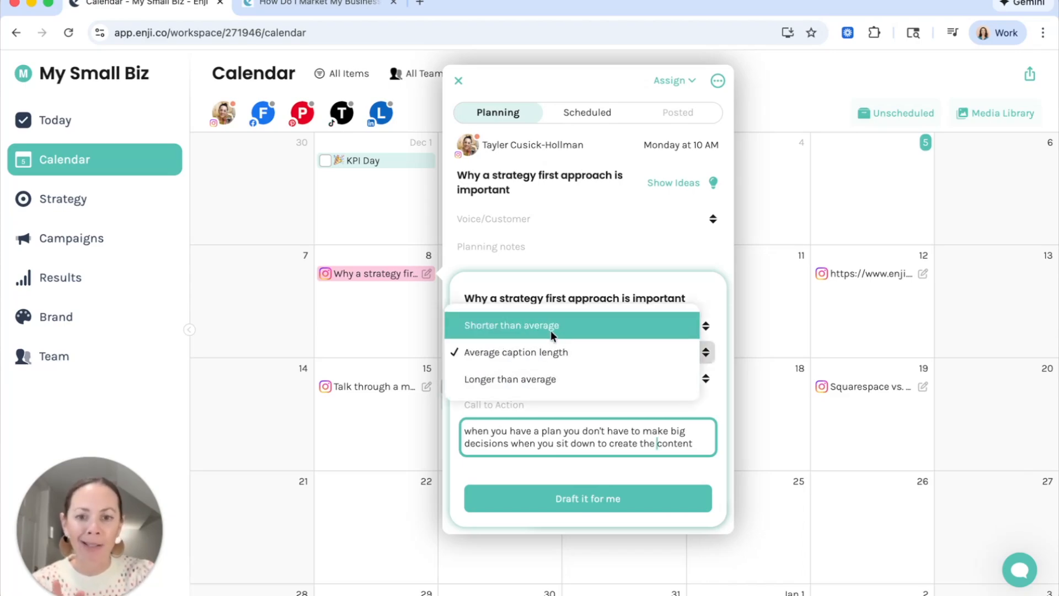
left_click(550, 330)
left_click(568, 500)
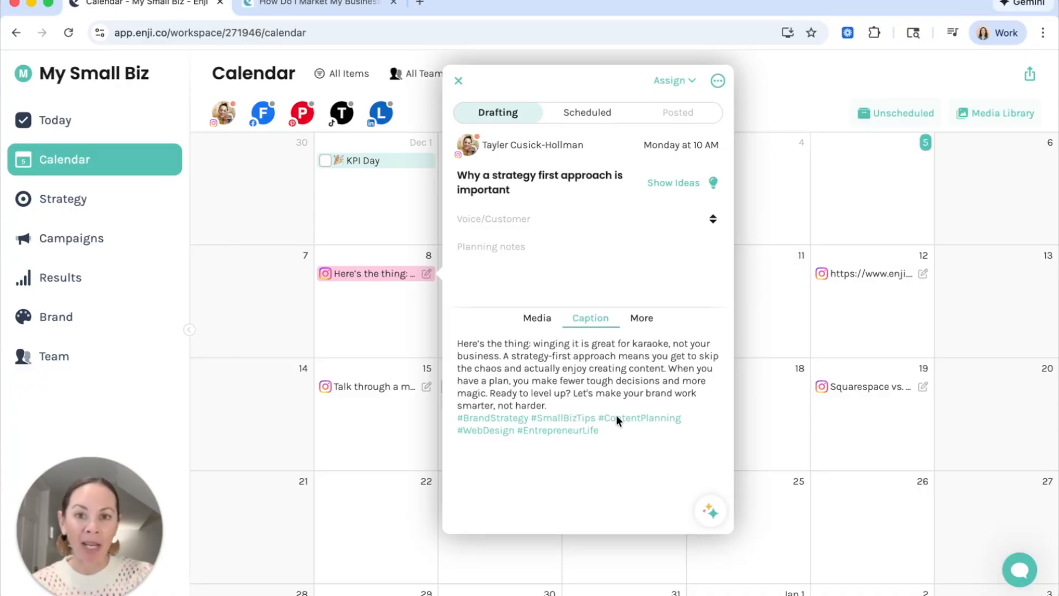
left_click(460, 82)
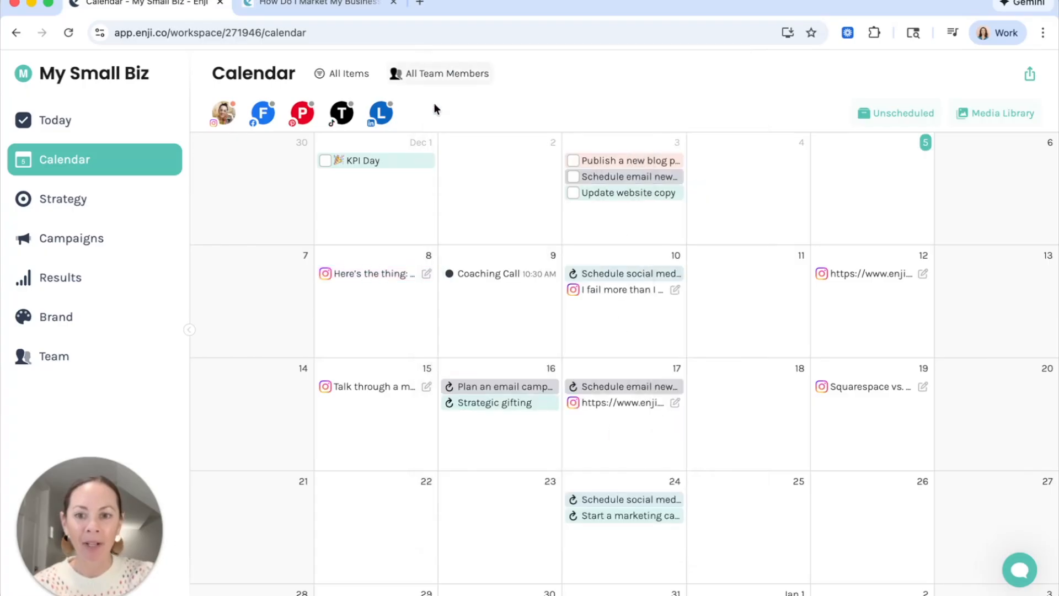
Step: Start an AI caption draft for the December 10 post "I fail more than I succeed", with average caption length and emojis included
left_click(614, 289)
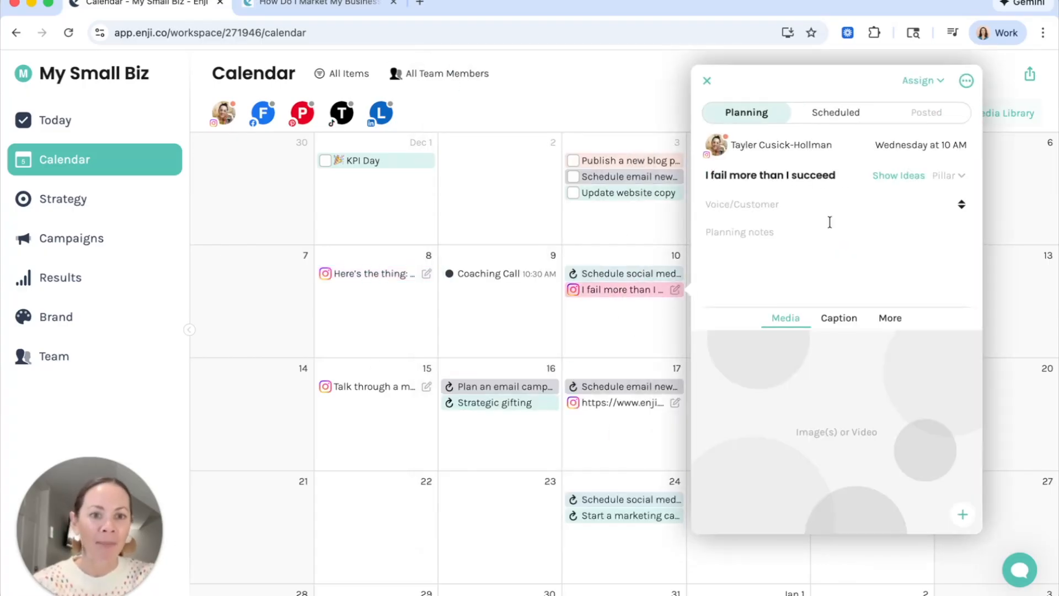
left_click(838, 317)
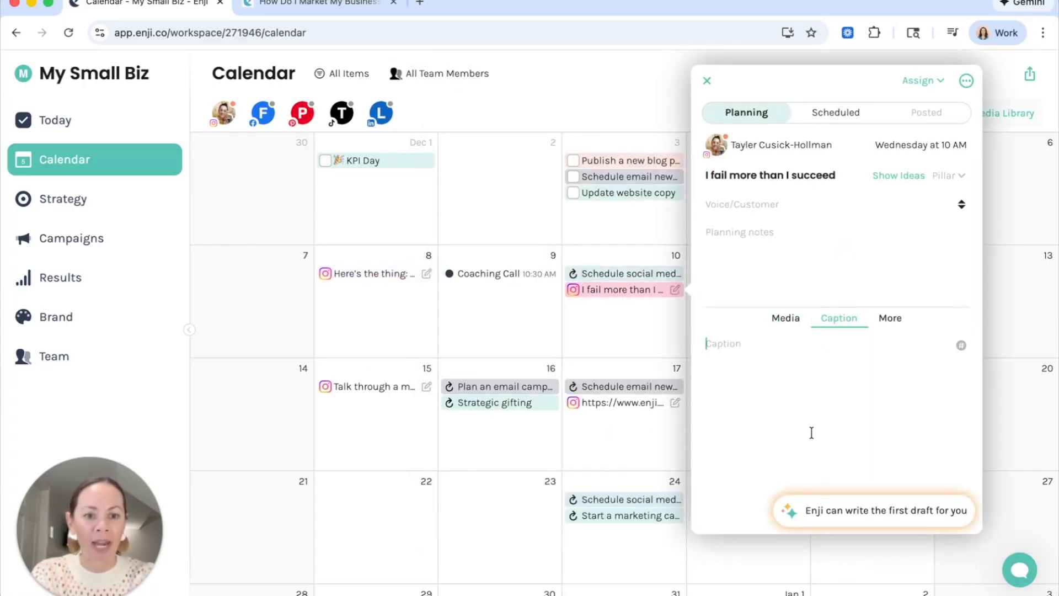
left_click(826, 514)
left_click(770, 351)
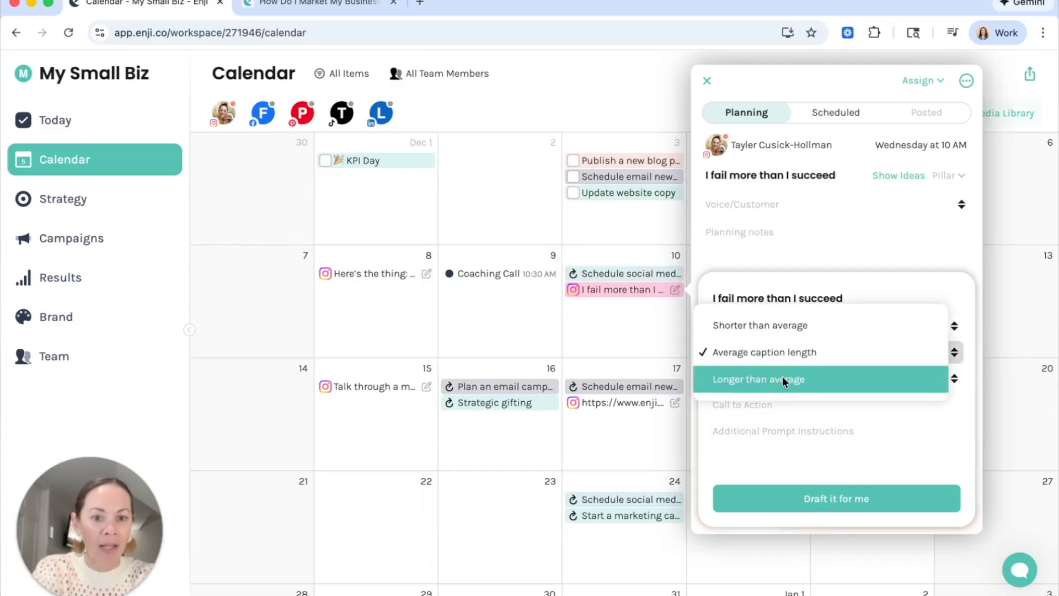
left_click(776, 354)
left_click(749, 379)
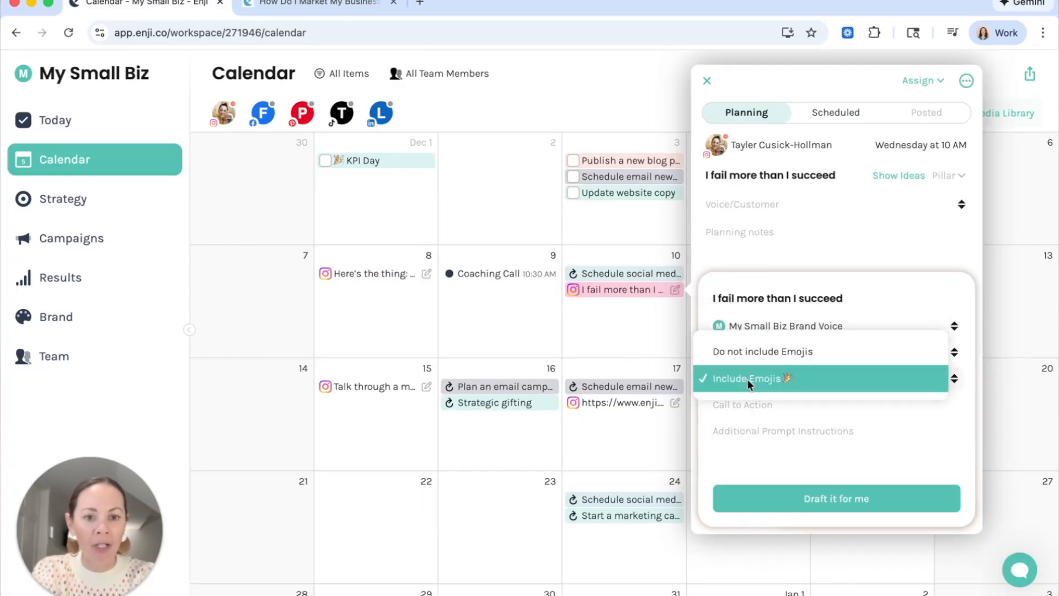
left_click(748, 376)
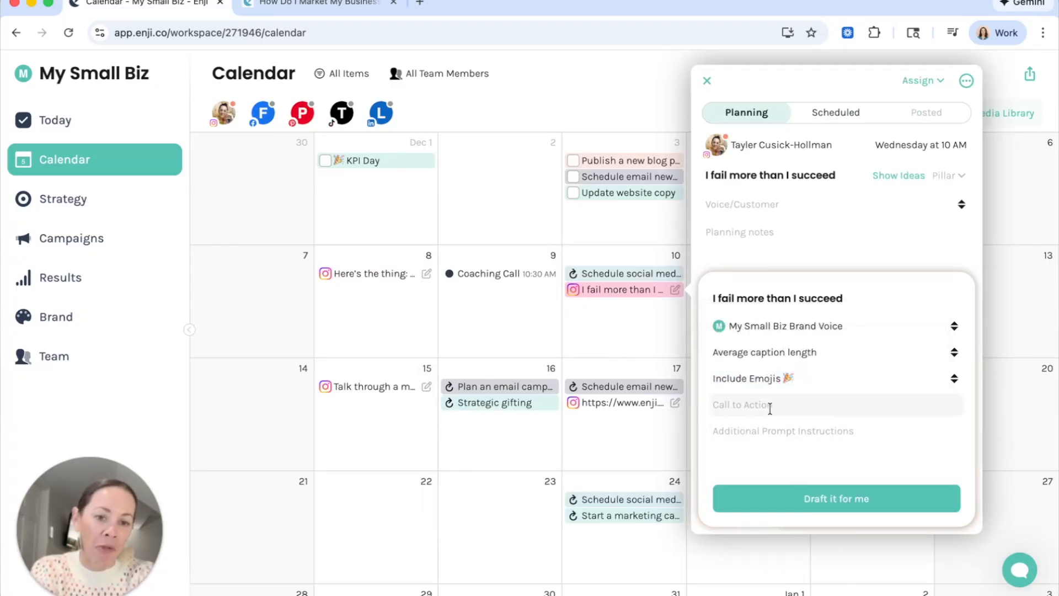
Step: Add the prompt instructions "Why failing is am important learning opportunity", generate the December 10 caption draft, and close the post
left_click(760, 435)
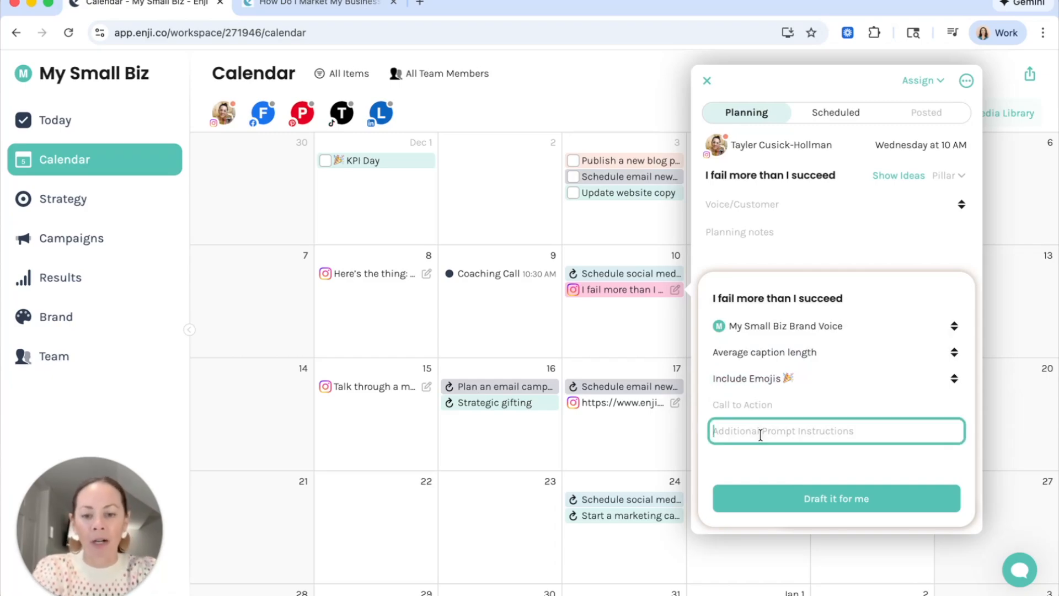
type("Why fai")
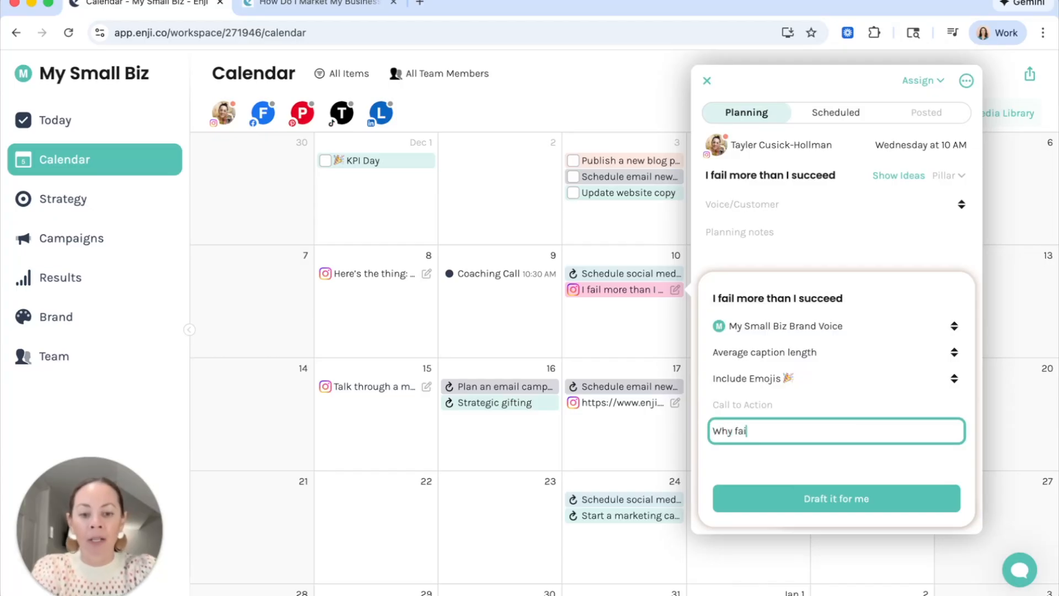
type("ling is am im")
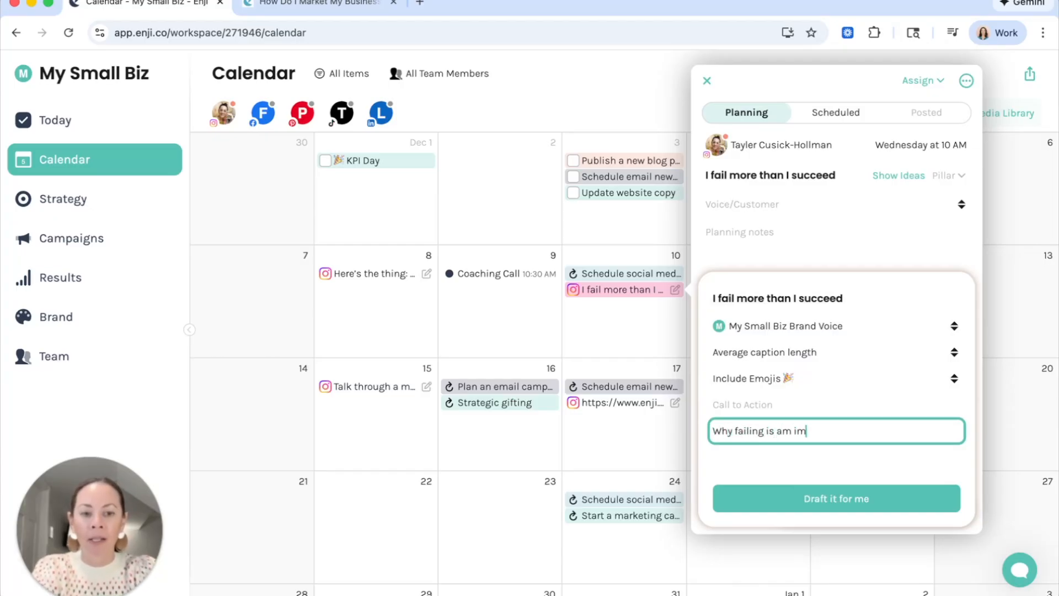
type("portant learning")
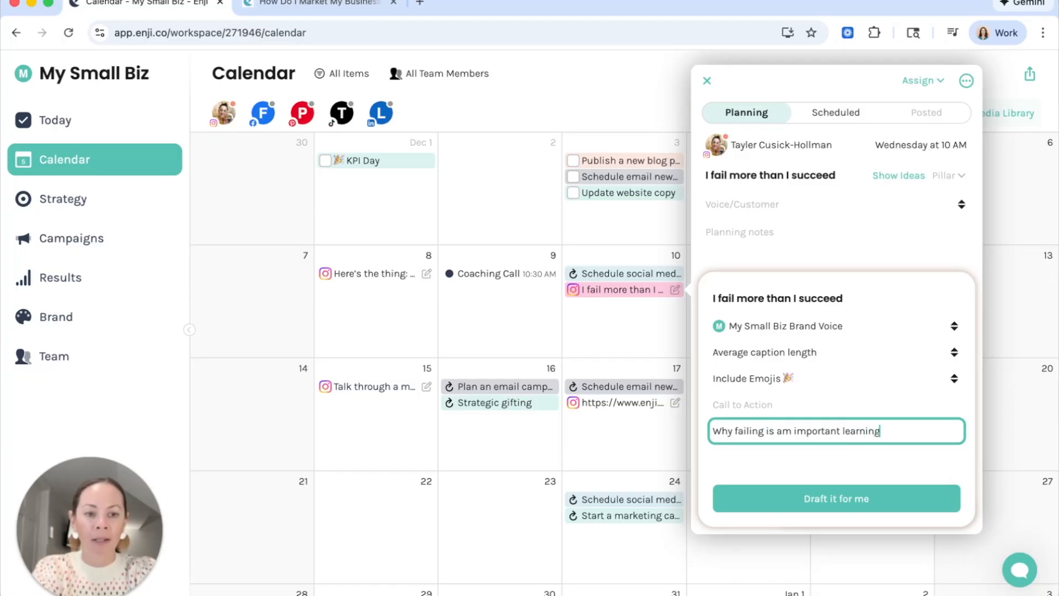
type(" opportunity")
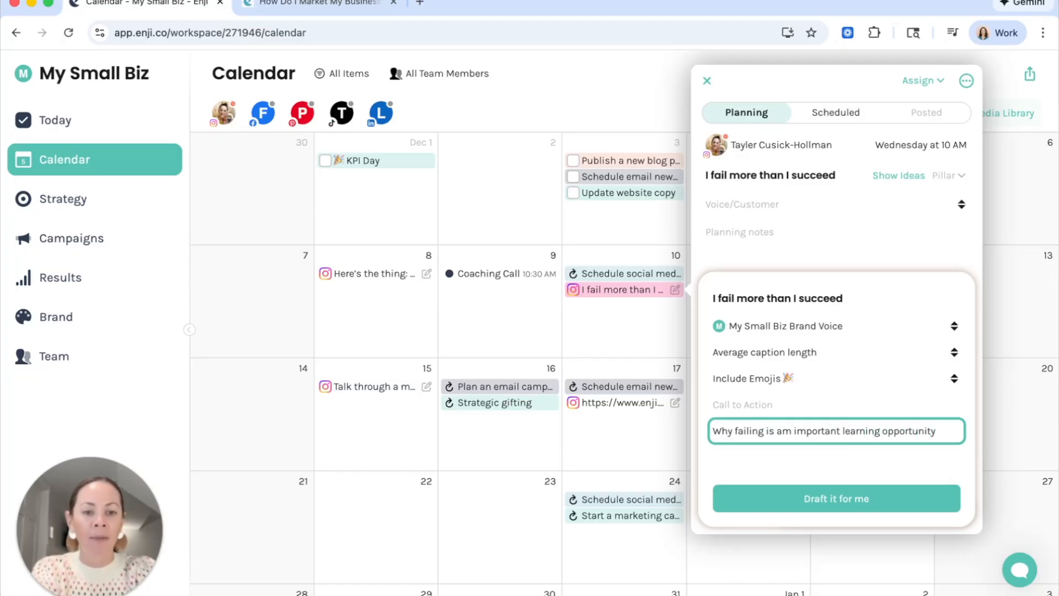
left_click(833, 494)
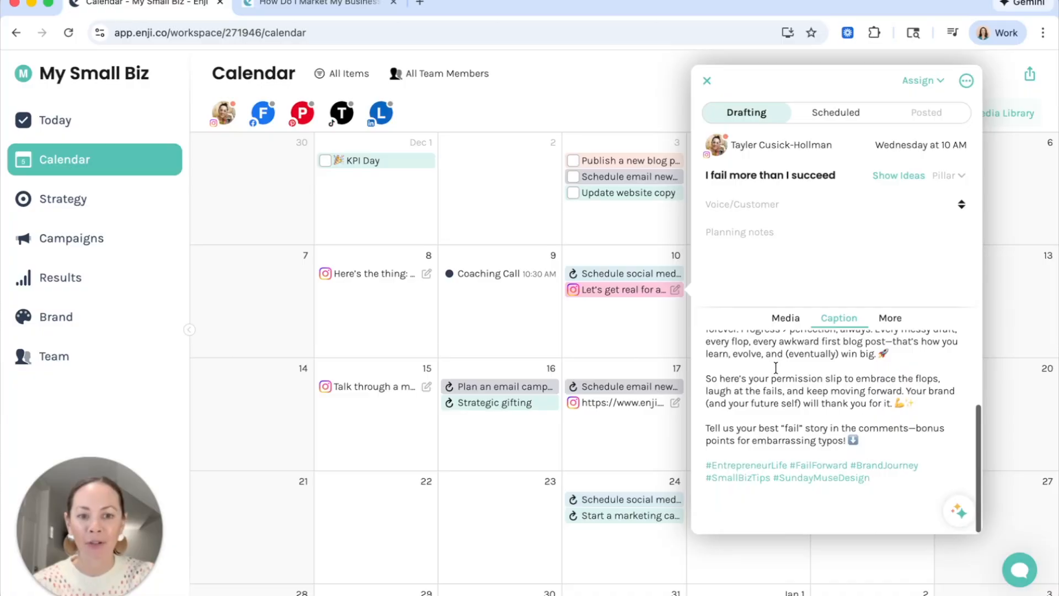
left_click(707, 81)
Step: Start an AI caption draft for the December 12 State of Small Business report blog post, with average caption length and no emojis
left_click(875, 273)
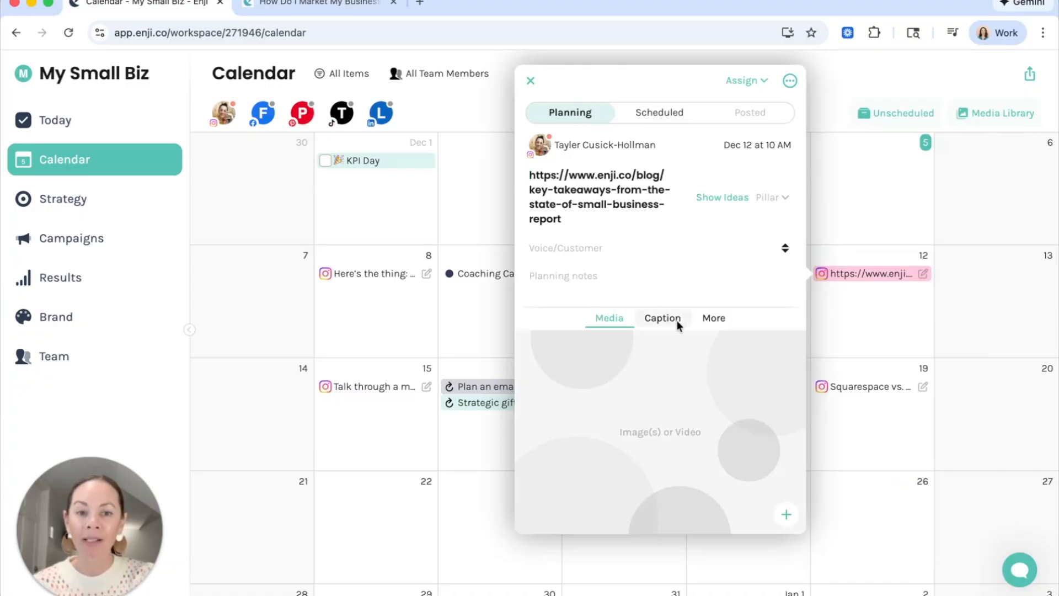
left_click(677, 319)
left_click(650, 512)
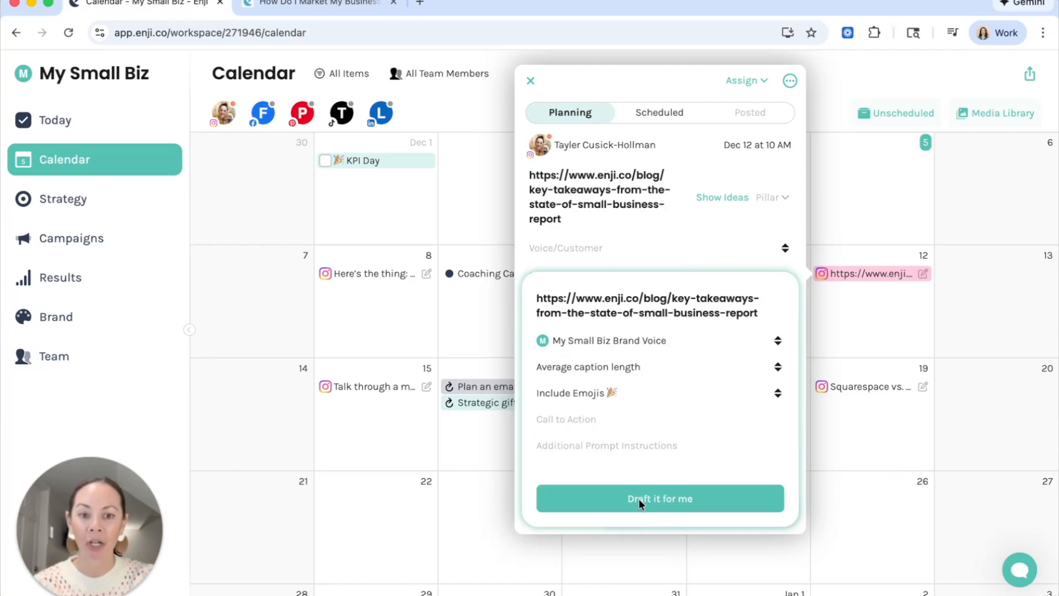
left_click(639, 393)
left_click(619, 362)
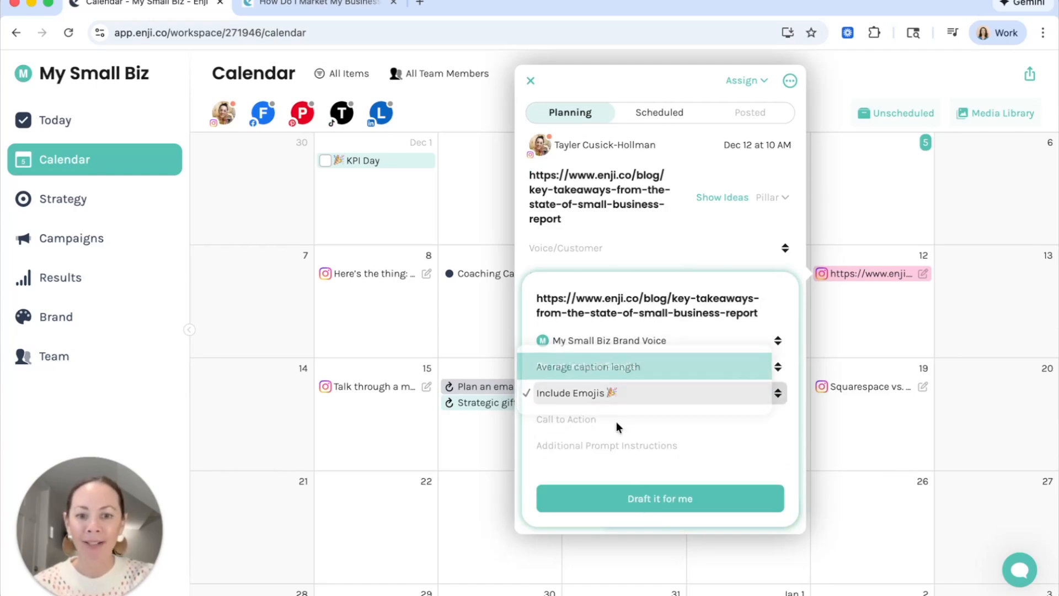
Step: Generate the December 12 caption draft, review it, and close the post
left_click(628, 498)
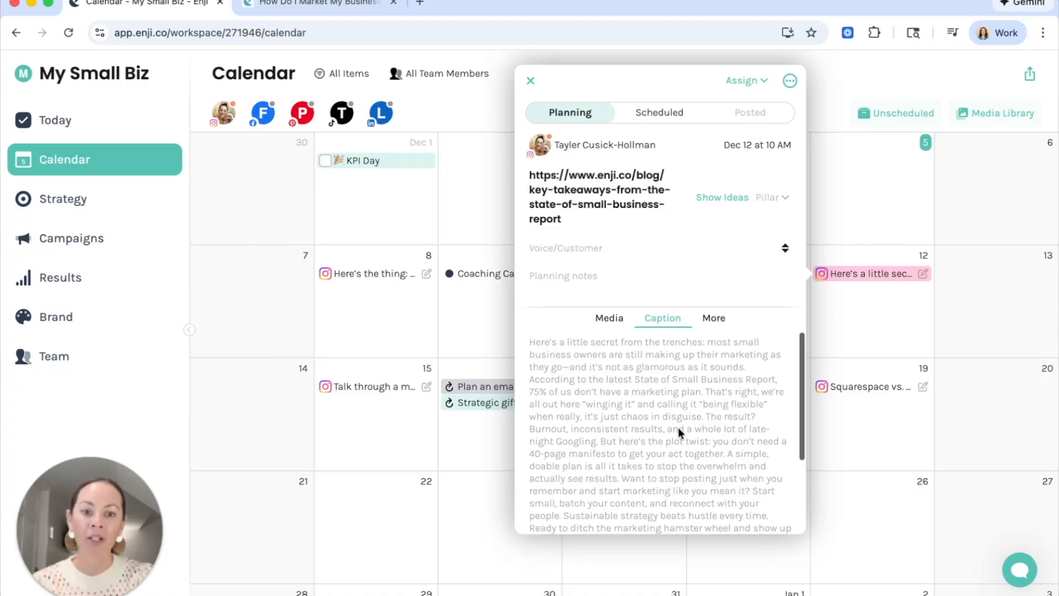
scroll(677, 426, "up", 4)
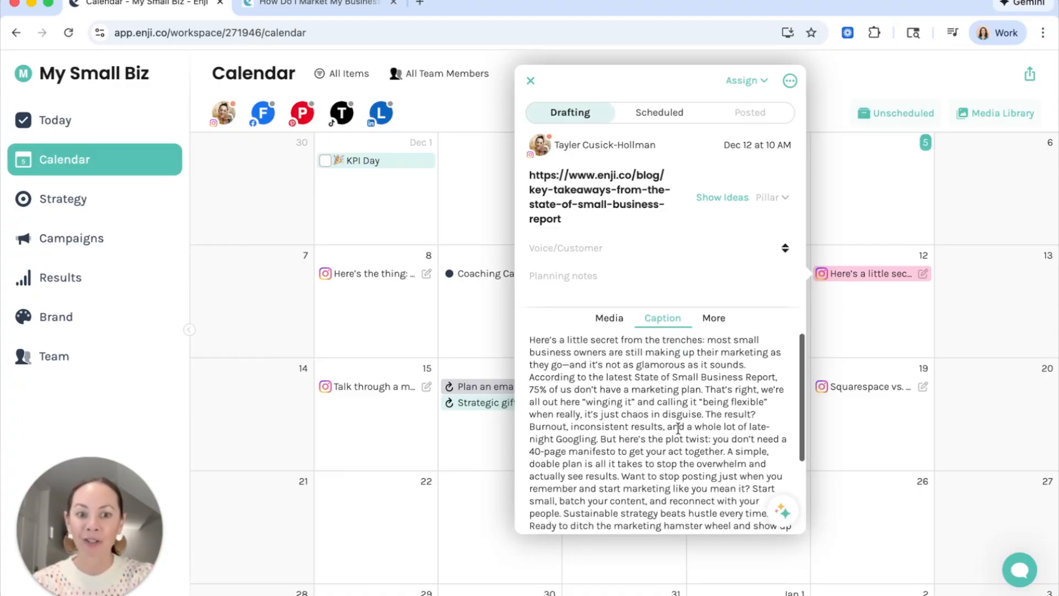
scroll(677, 427, "up", 1)
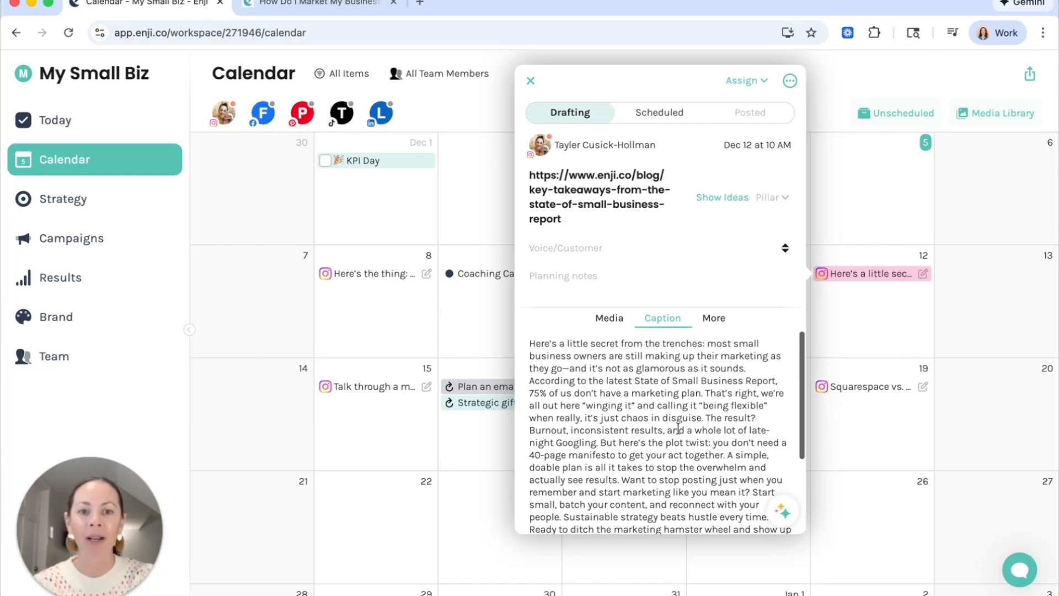
left_click(531, 81)
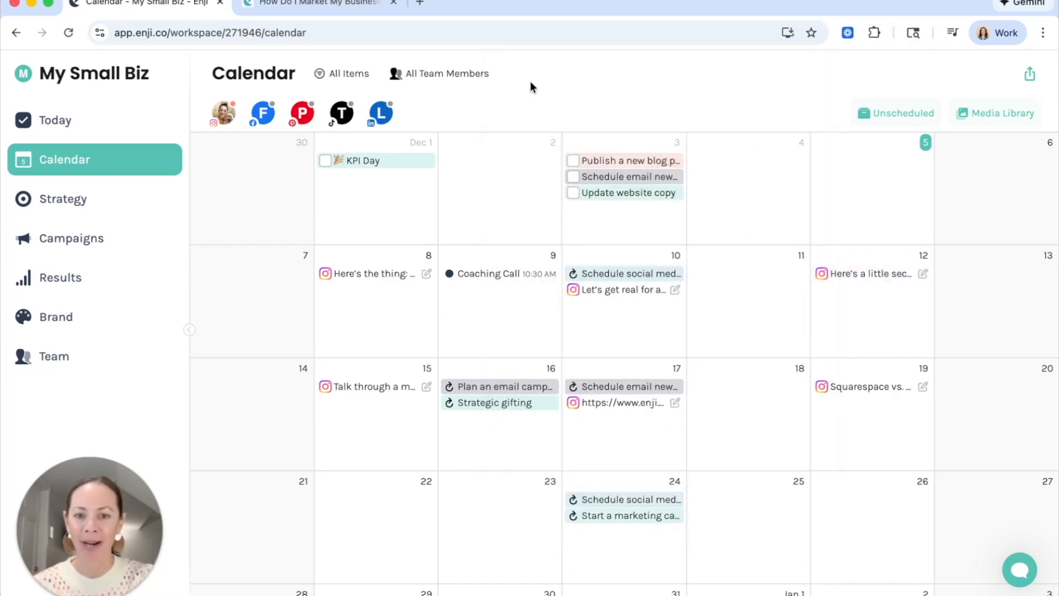
Step: Start an AI caption draft for the December 15 post with the additional prompt instructions "Not knowing if their marketing is working"
left_click(356, 386)
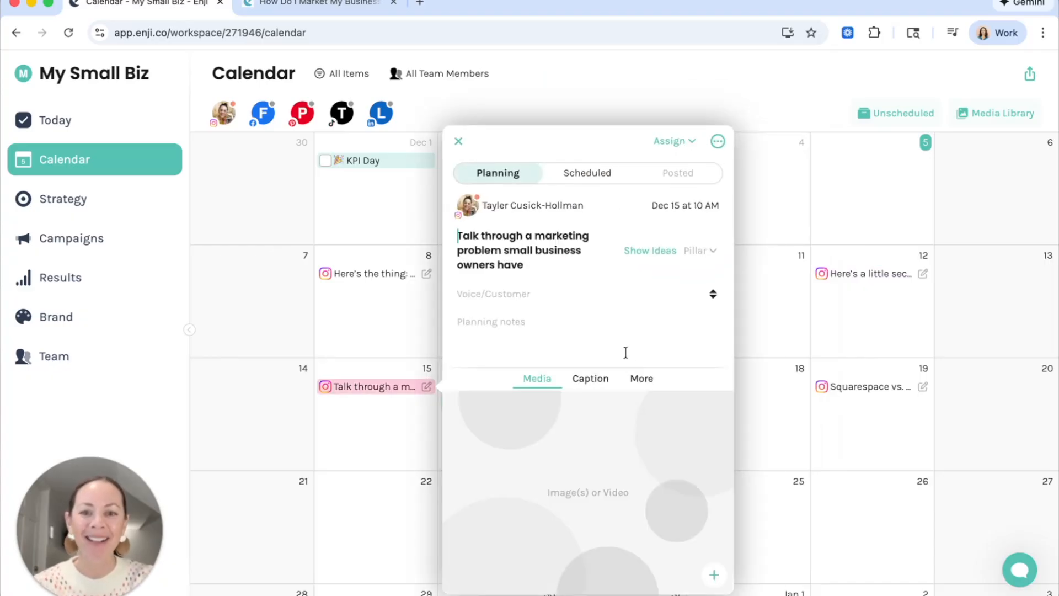
left_click(589, 381)
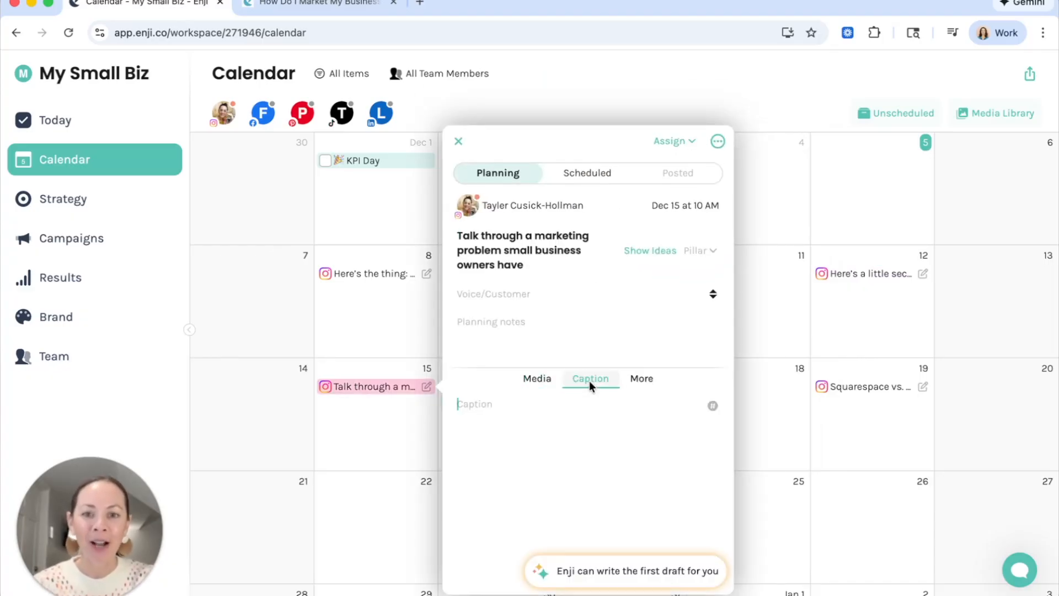
left_click(589, 569)
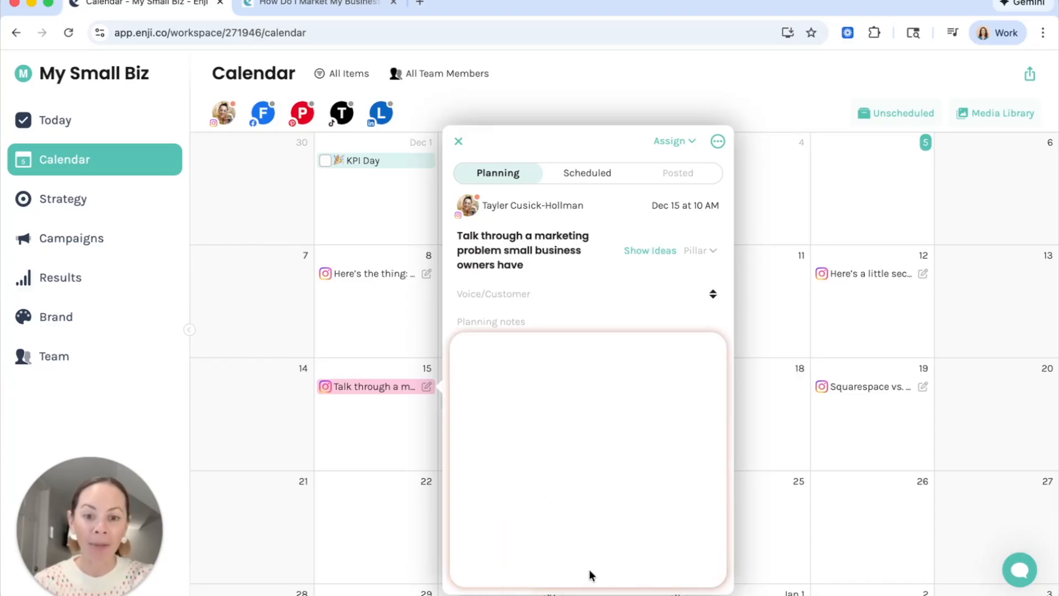
left_click(523, 509)
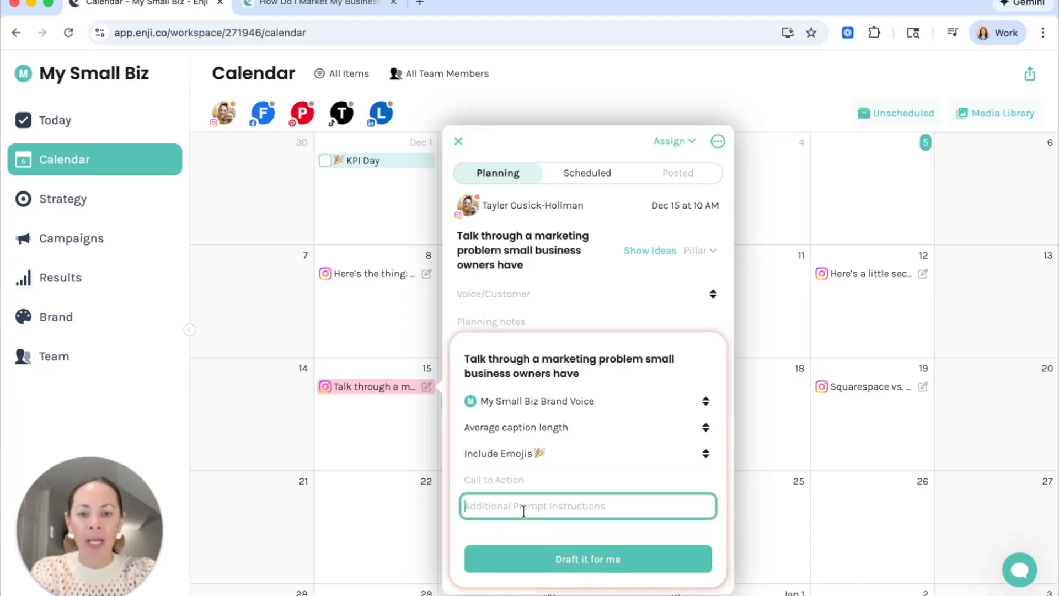
type("Not")
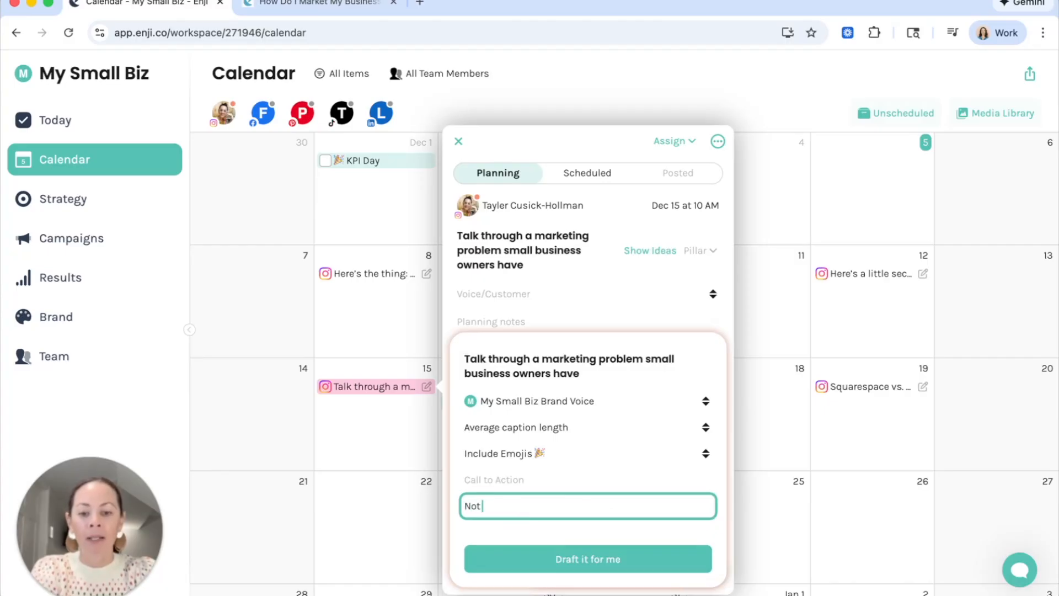
type(" knowing if")
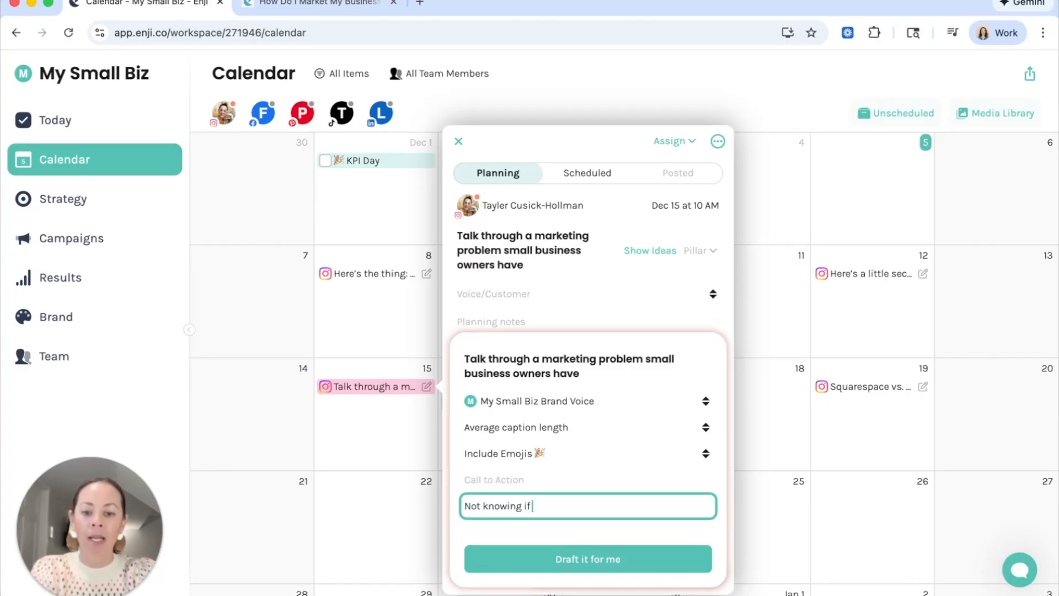
type(" their makreing")
key("BackSpace")
key("BackSpace")
key("BackSpace")
key("BackSpace")
key("BackSpace")
key("BackSpace")
type("rketing is")
key("BackSpace")
key("BackSpace")
key("BackSpace")
type("is working")
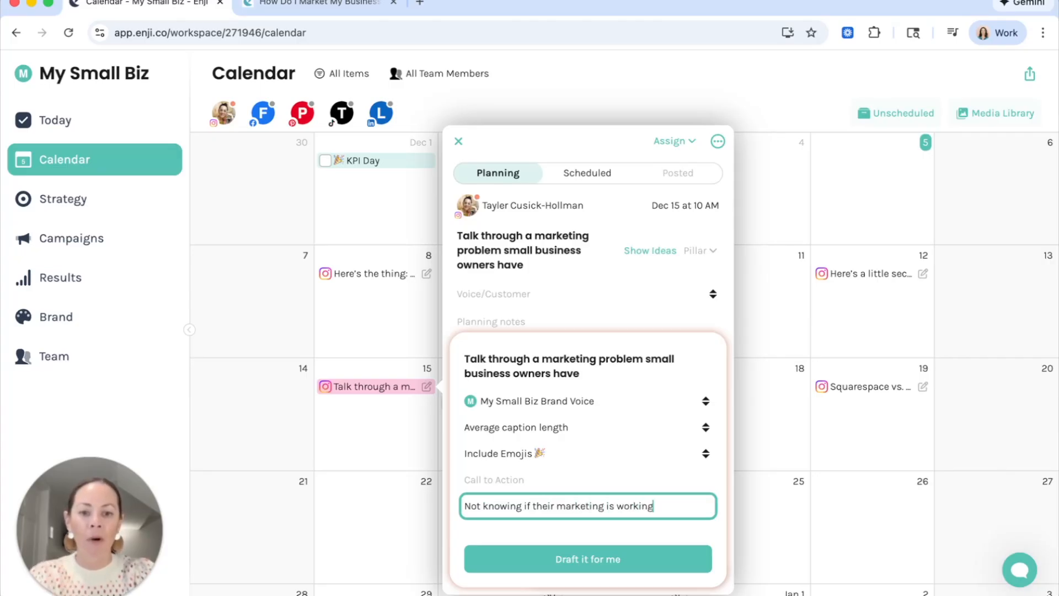
Step: Generate the December 15 caption draft at average length without emojis, and close the post
left_click(536, 427)
left_click(531, 428)
left_click(564, 453)
left_click(561, 431)
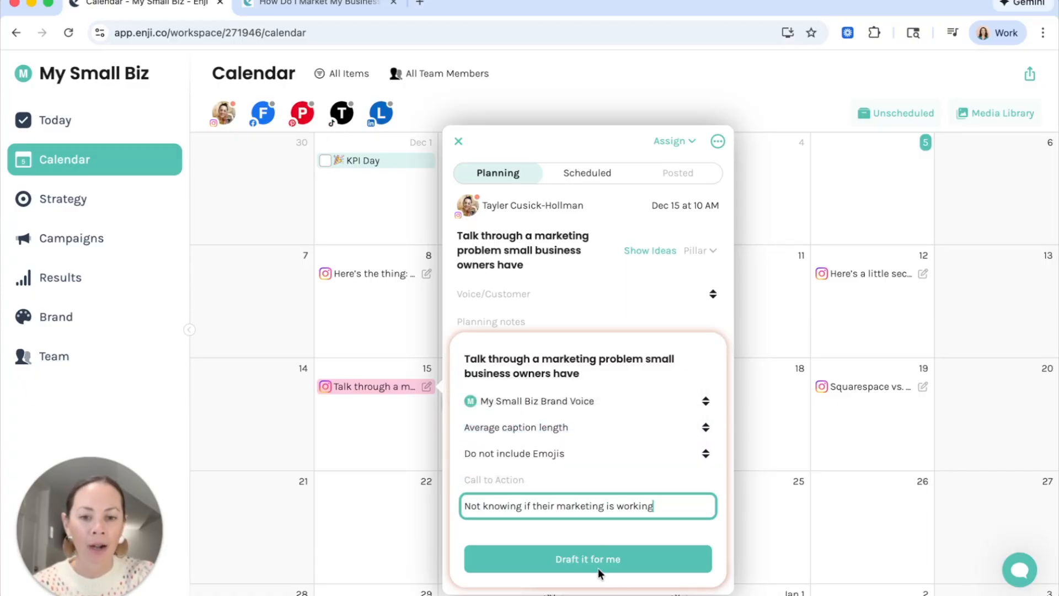
left_click(593, 557)
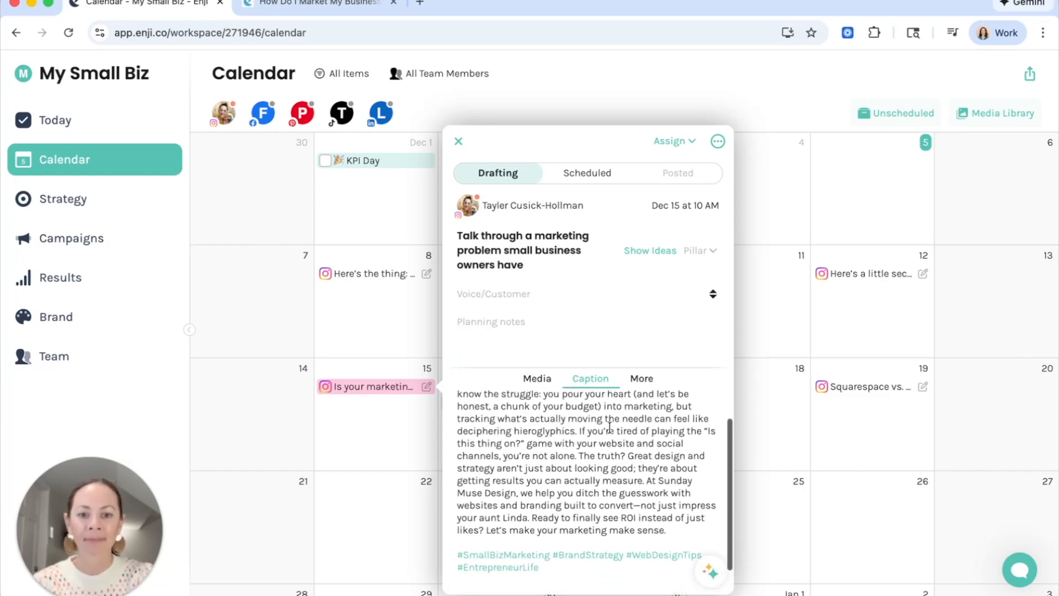
left_click(458, 142)
Step: Generate a shorter-than-average caption draft without emojis for the December 17 small-or-zero-budget blog post, and close the post
left_click(631, 400)
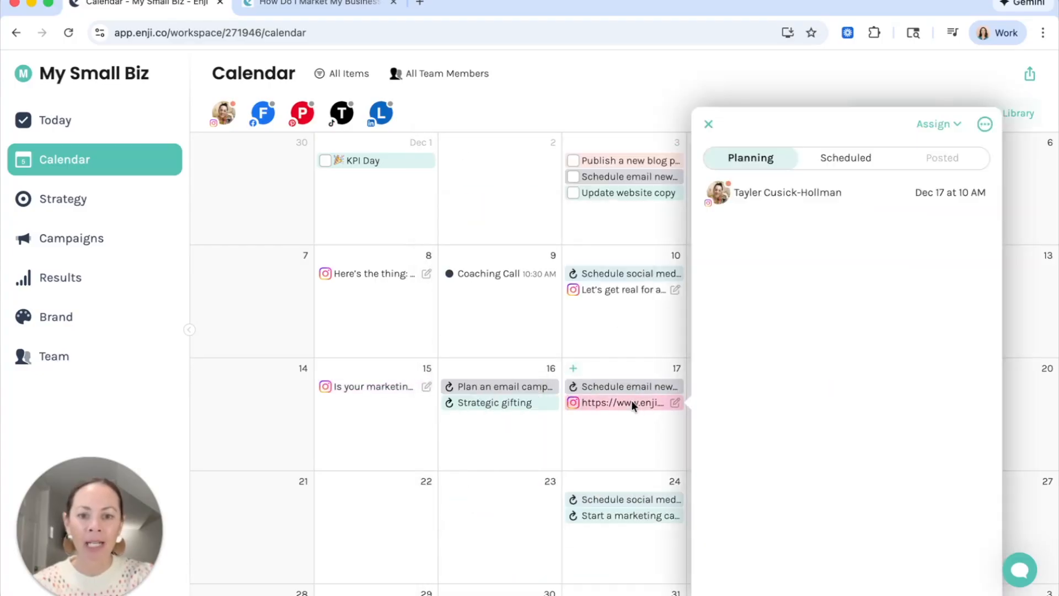
left_click(838, 379)
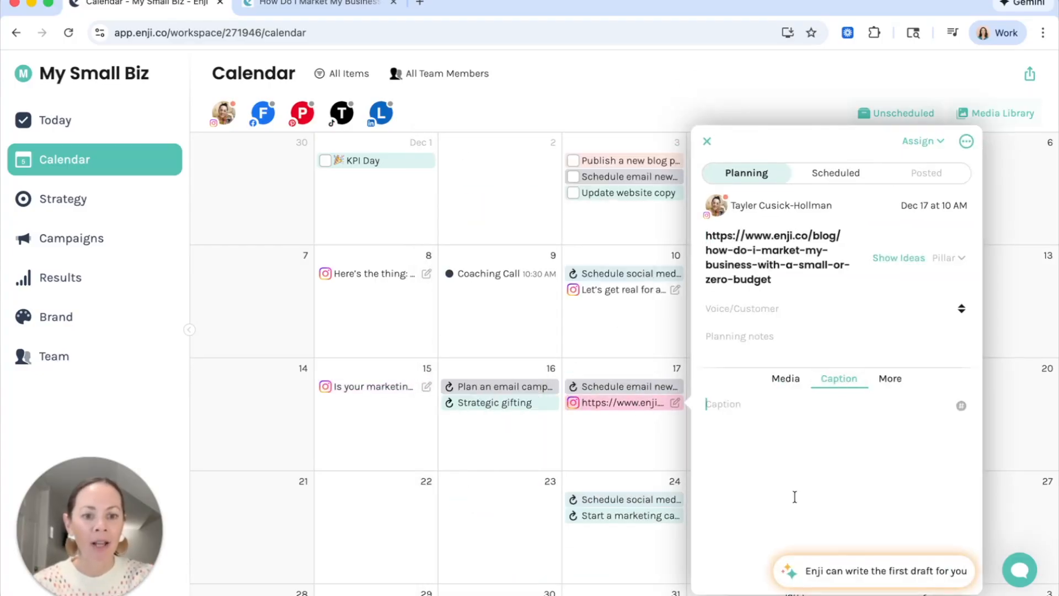
left_click(824, 571)
left_click(778, 429)
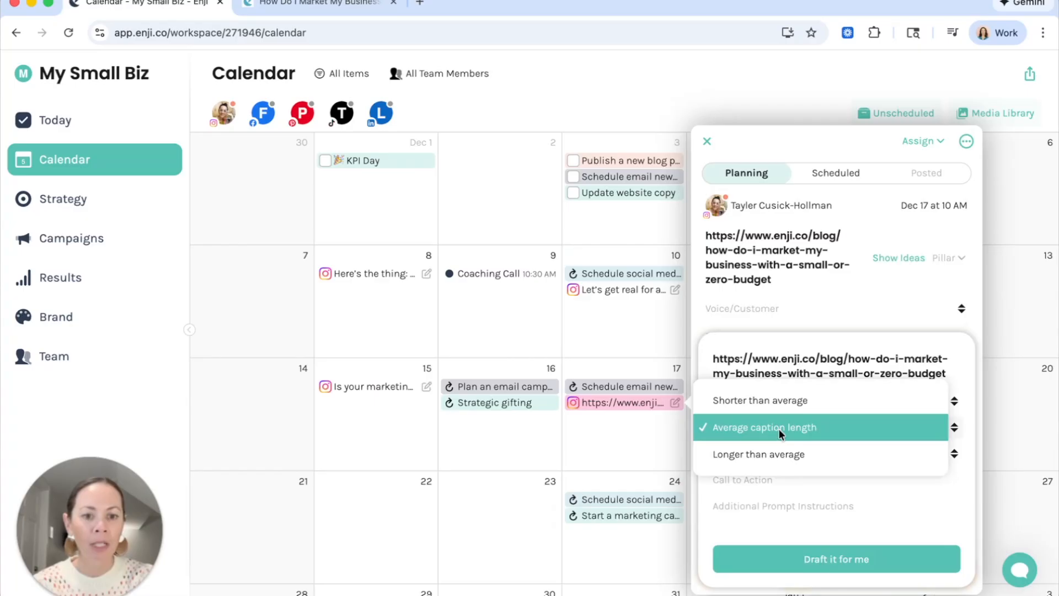
left_click(776, 403)
left_click(782, 455)
left_click(779, 428)
left_click(825, 560)
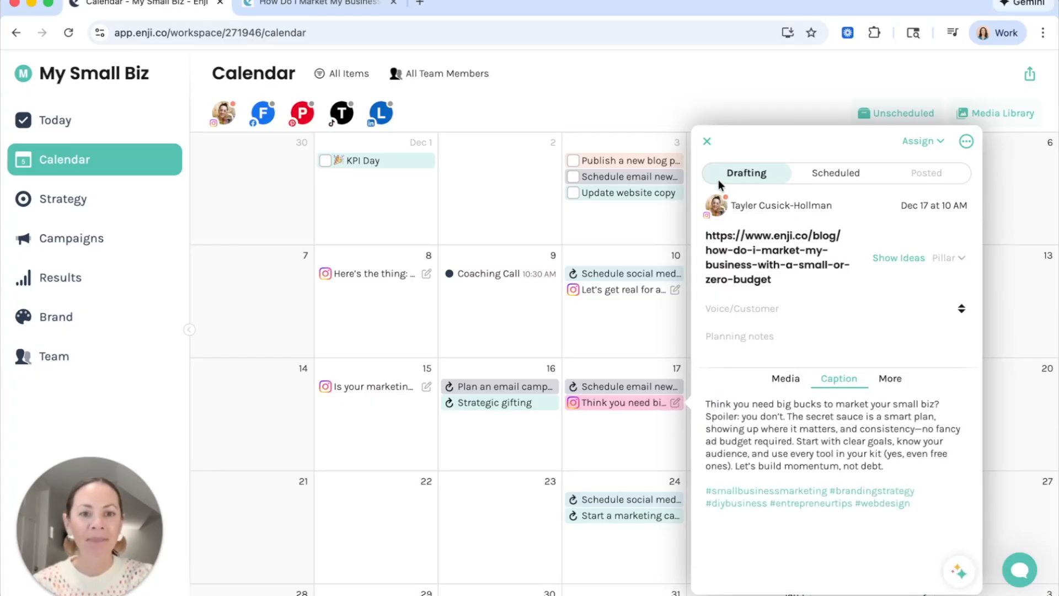
left_click(707, 141)
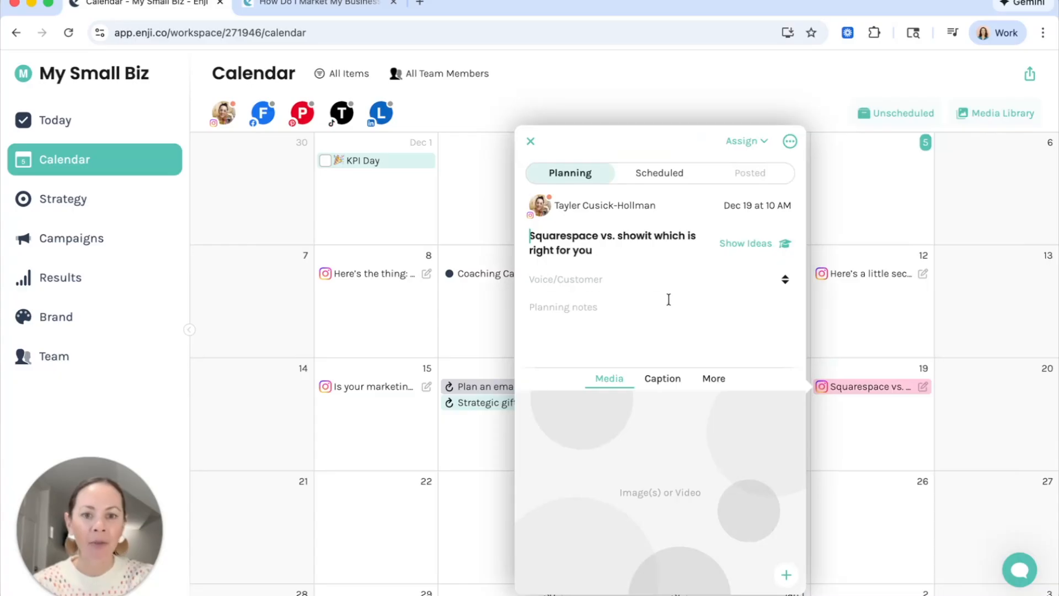
Step: Start an AI caption draft for the December 19 "Squarespace vs. showit" post, longer than average and without emojis
left_click(670, 374)
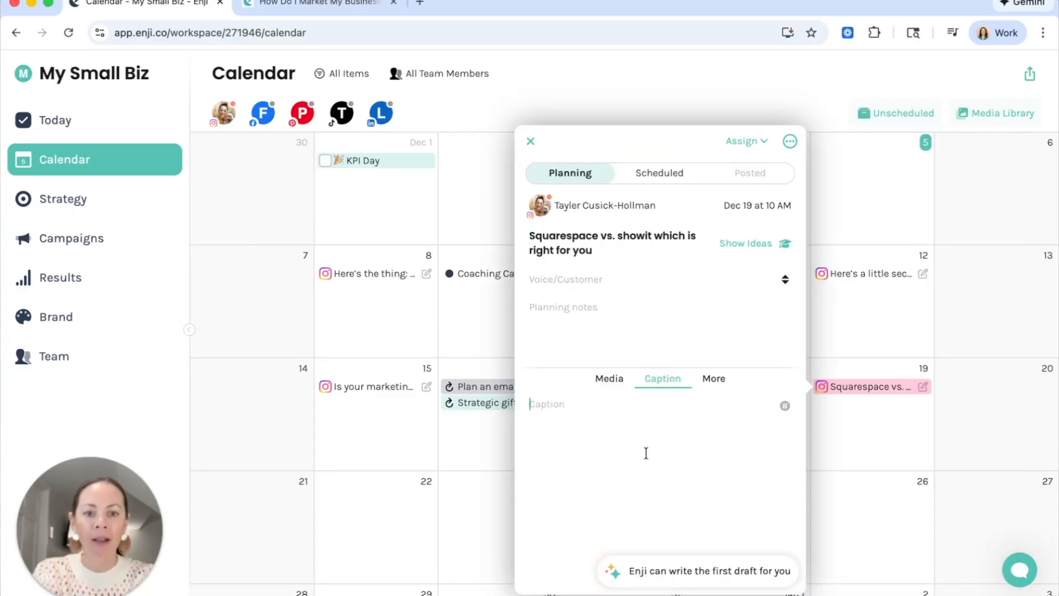
left_click(670, 573)
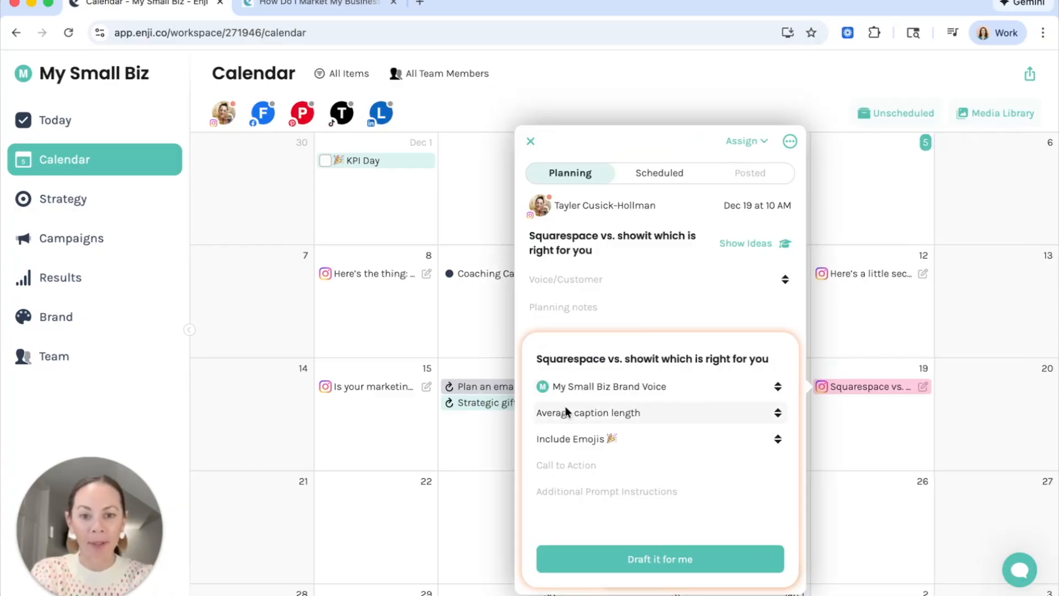
left_click(573, 440)
left_click(586, 412)
left_click(606, 412)
left_click(597, 439)
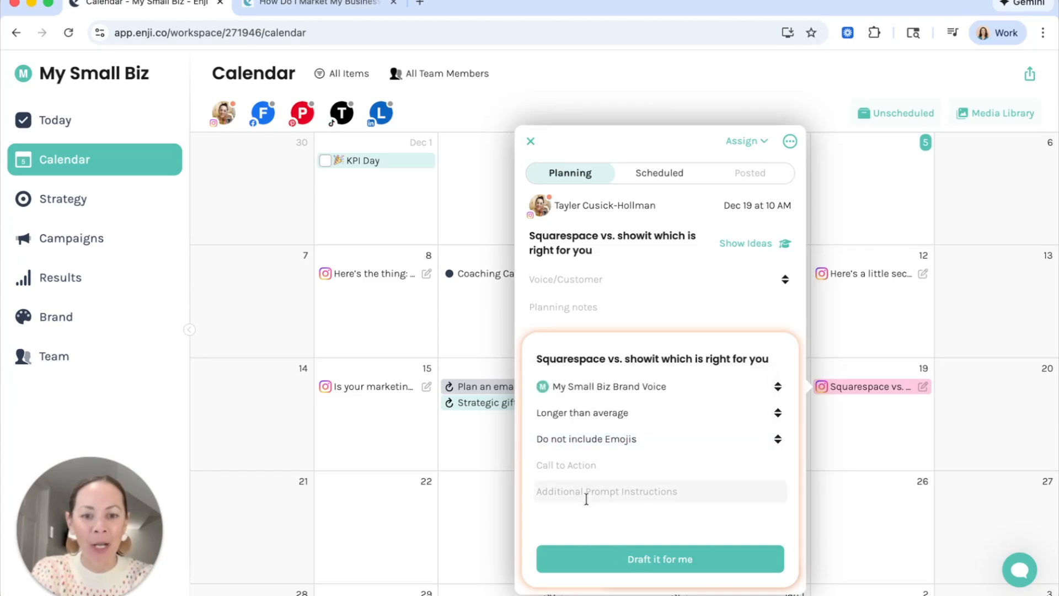
Step: Enter the additional prompt instructions "Showit has really powerful design abilities for more customized sites while Squarespace has a shorter learning curve" for the December 19 draft
left_click(571, 485)
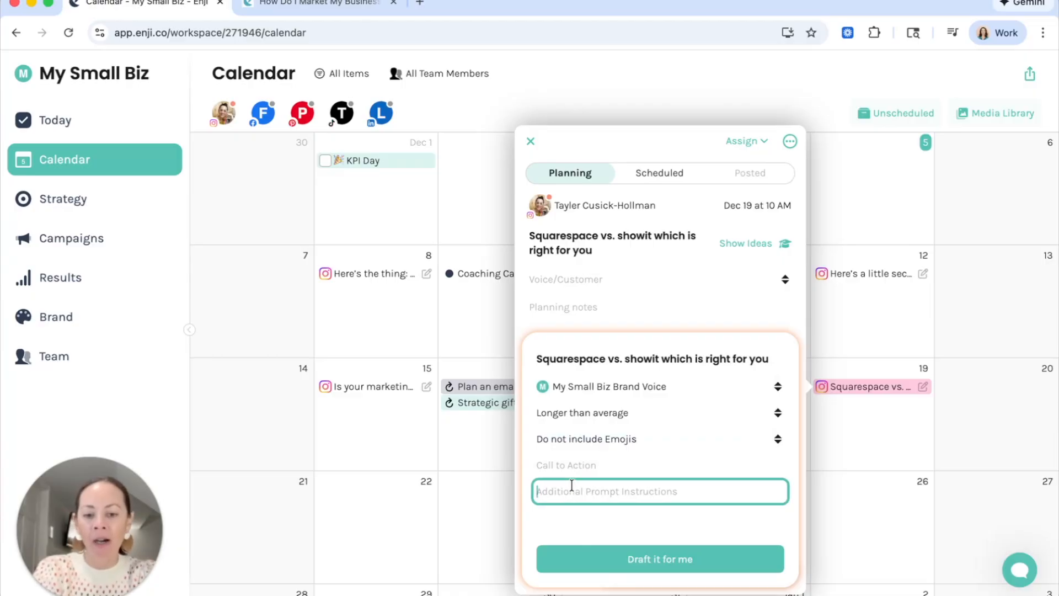
type("S")
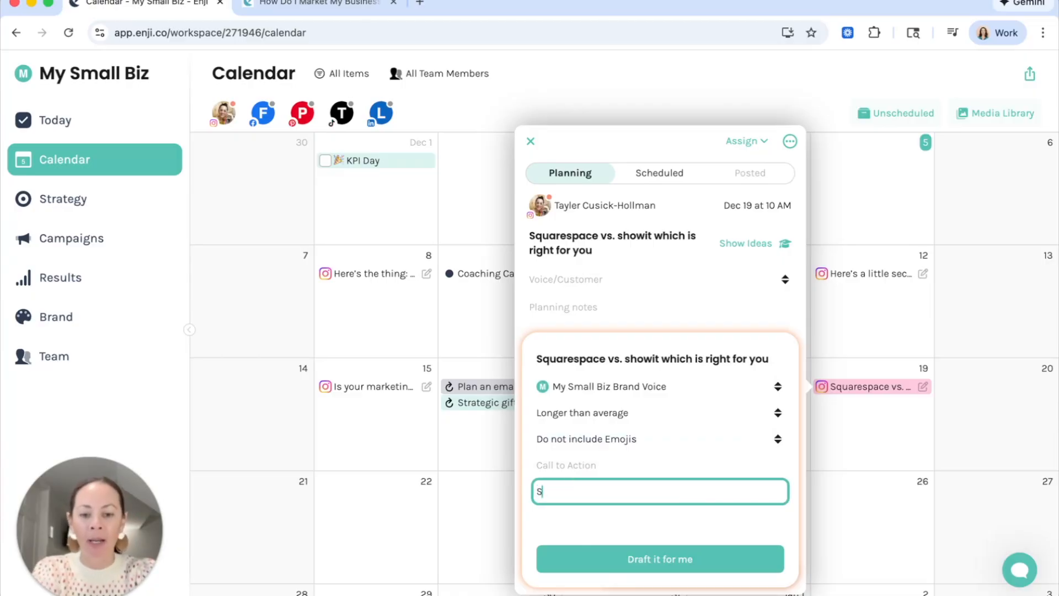
type("howit ha")
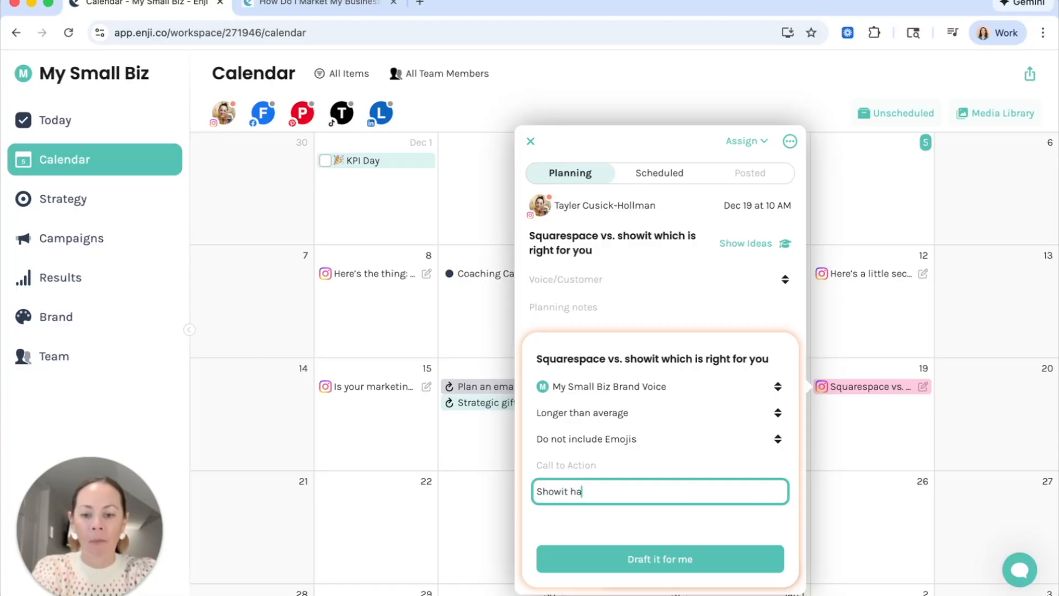
type("s really pove")
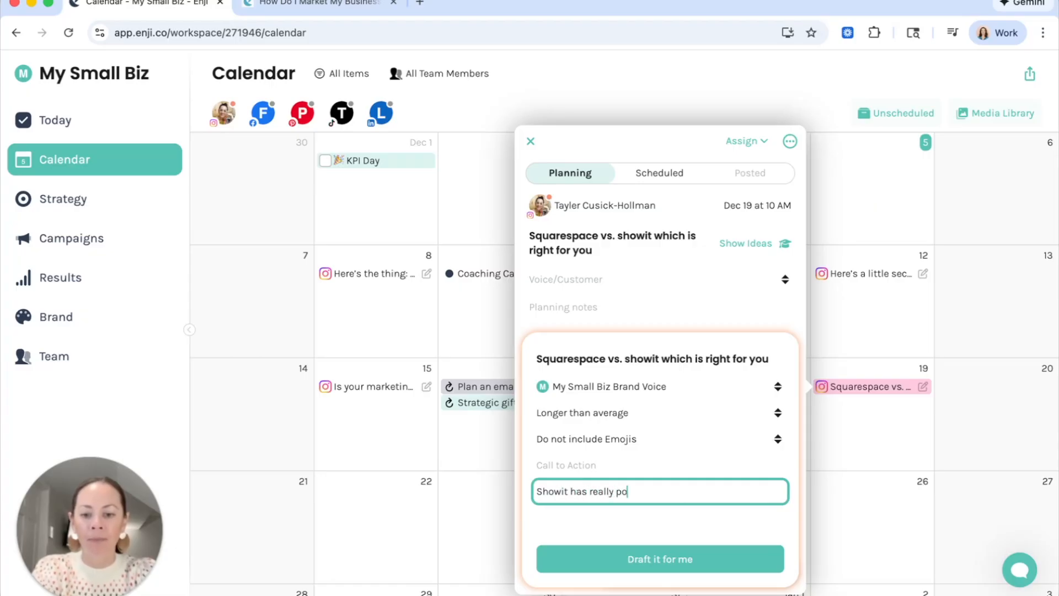
key("BackSpace")
key("BackSpace")
type("werful desi")
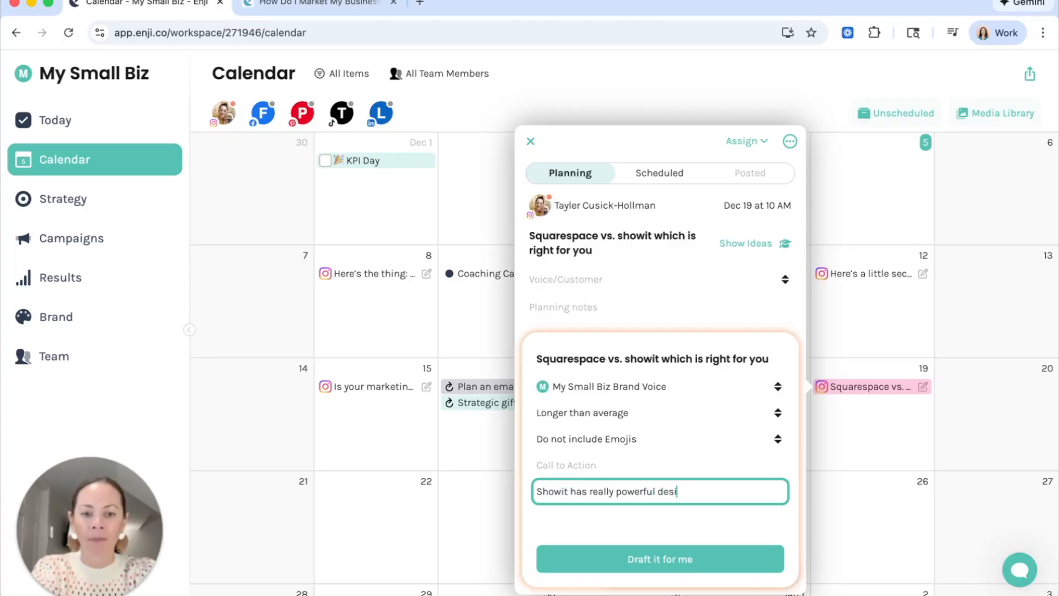
type("gn abilitie")
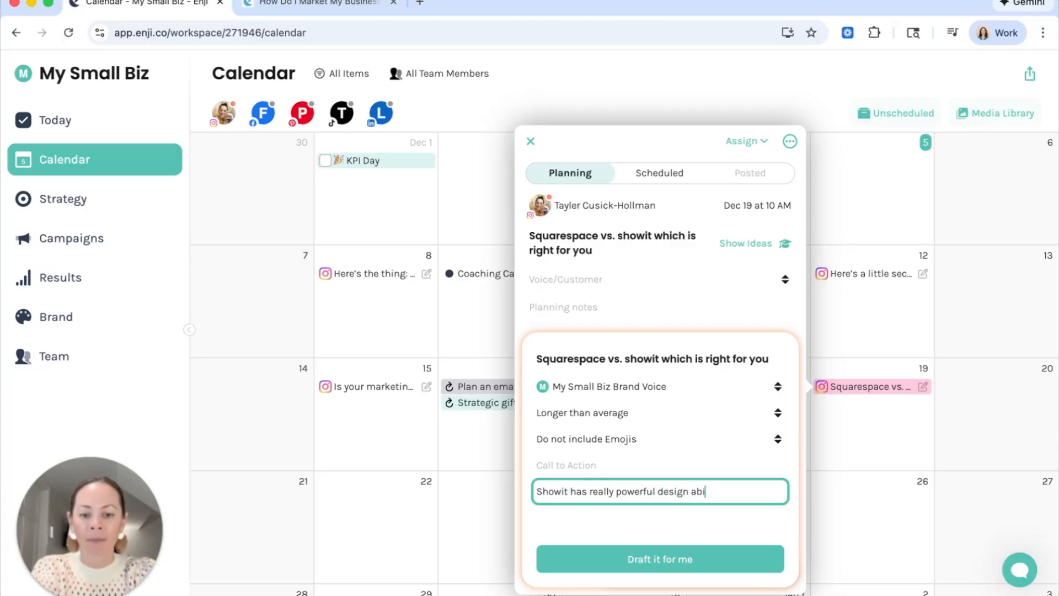
key("BackSpace")
key("BackSpace")
type("ties ")
type("for more")
type(" custom")
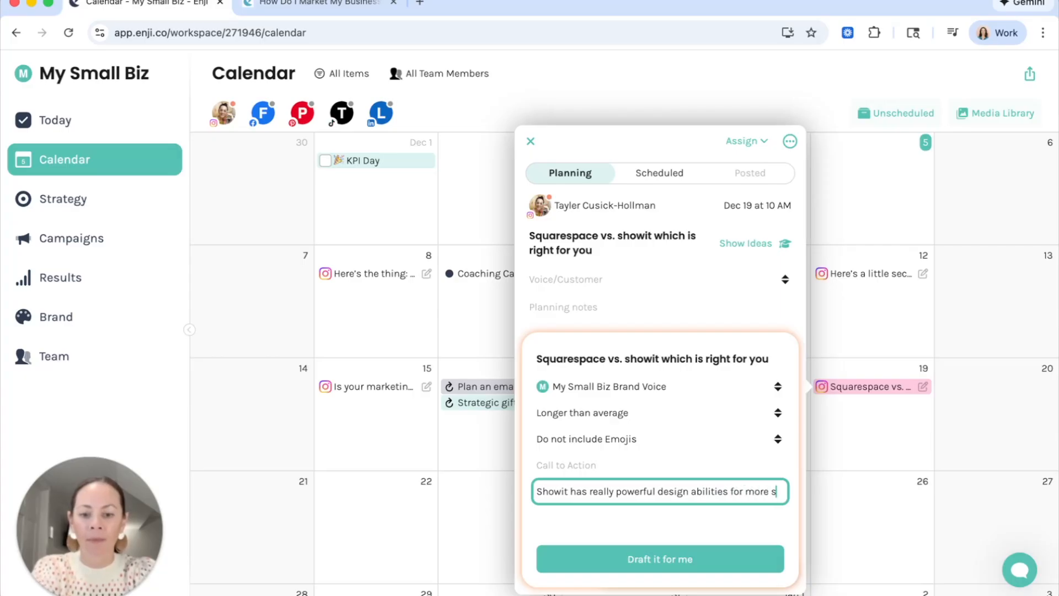
type("ize")
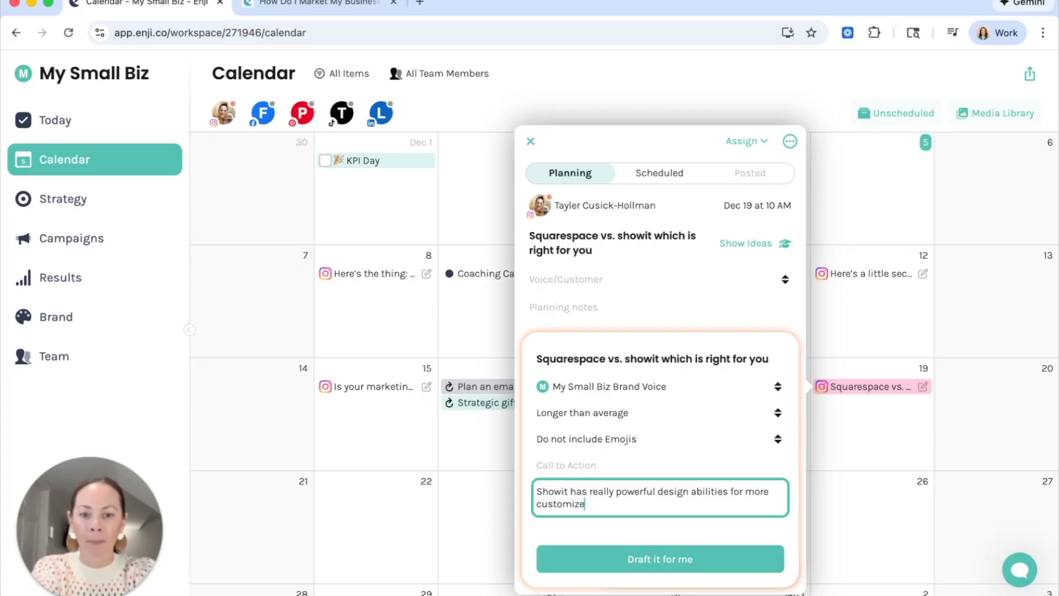
type("d sites ")
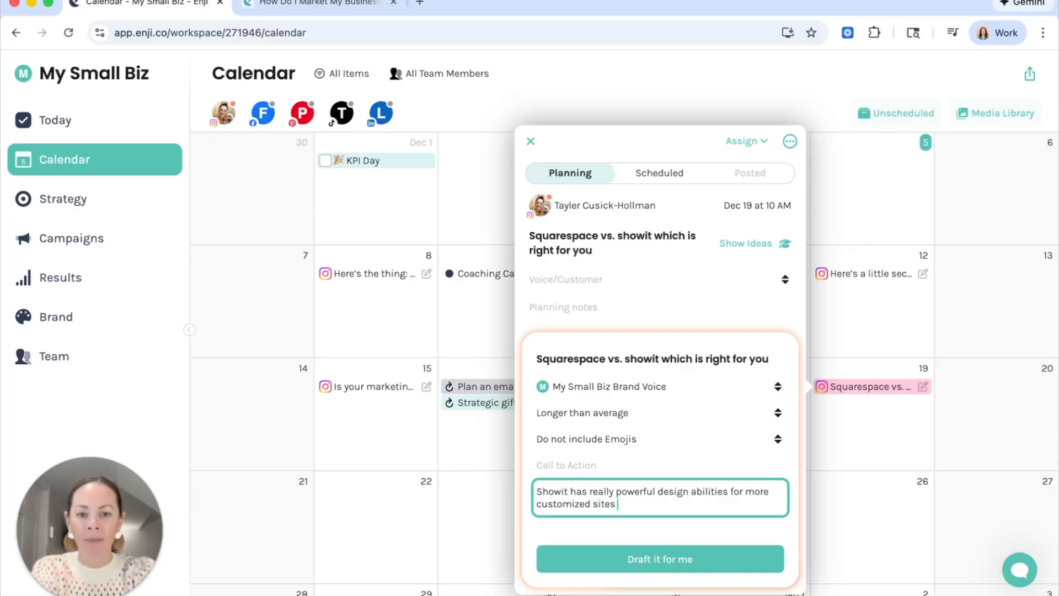
type("while Squa")
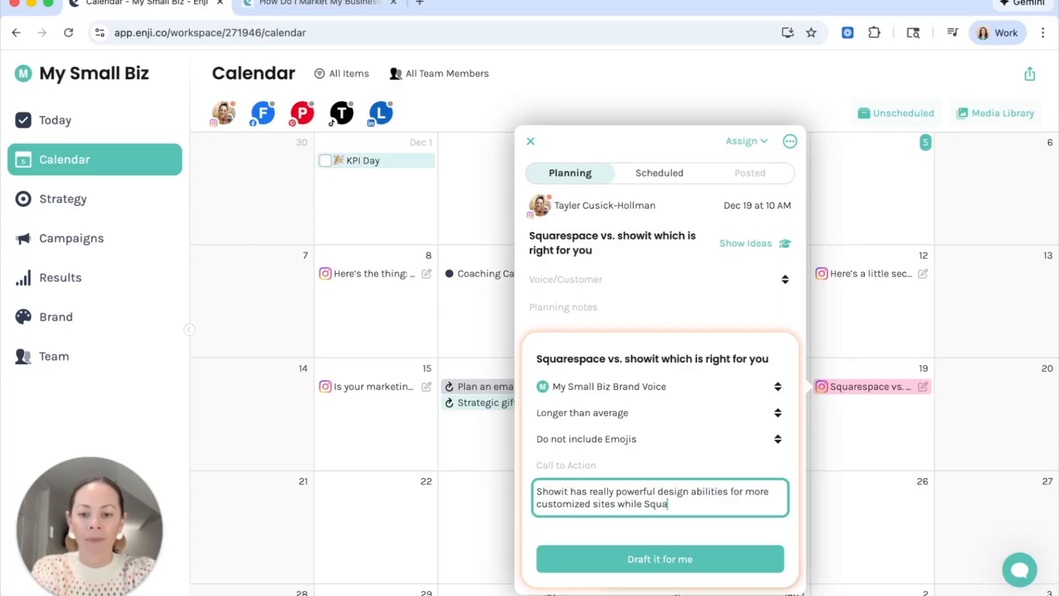
type("respace has")
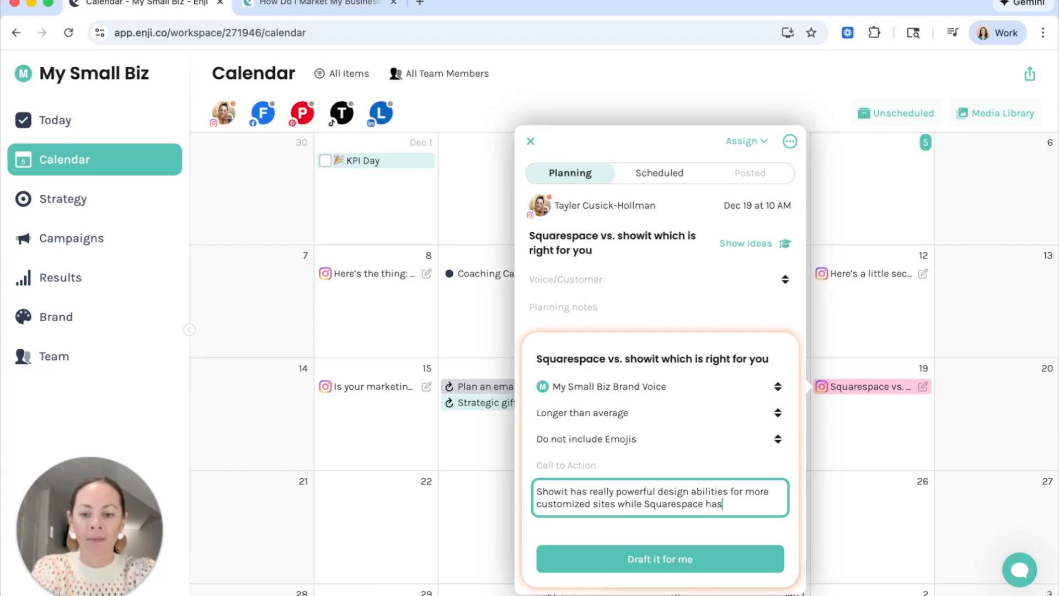
type(" a shorter learn")
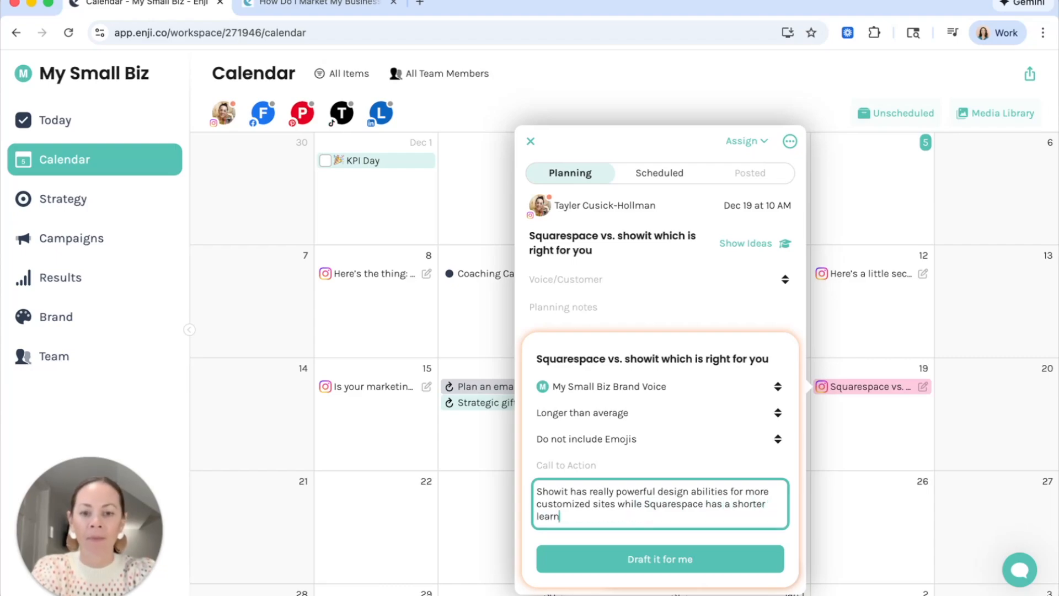
type("ing curve")
Step: Generate the December 19 "Squarespace vs. showit" caption draft from the entered settings, and close the post
left_click(659, 559)
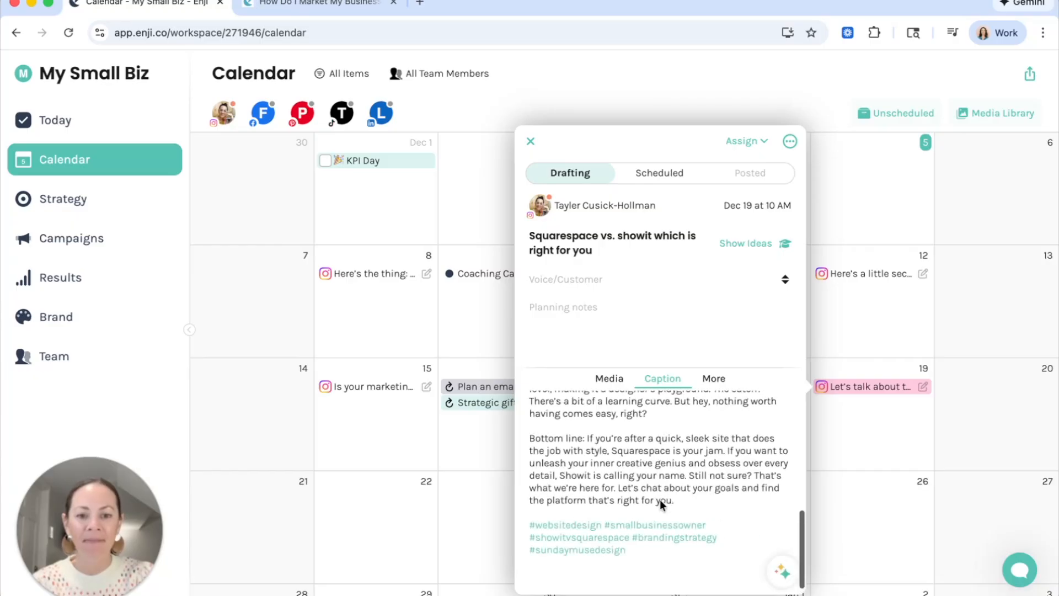
left_click(538, 140)
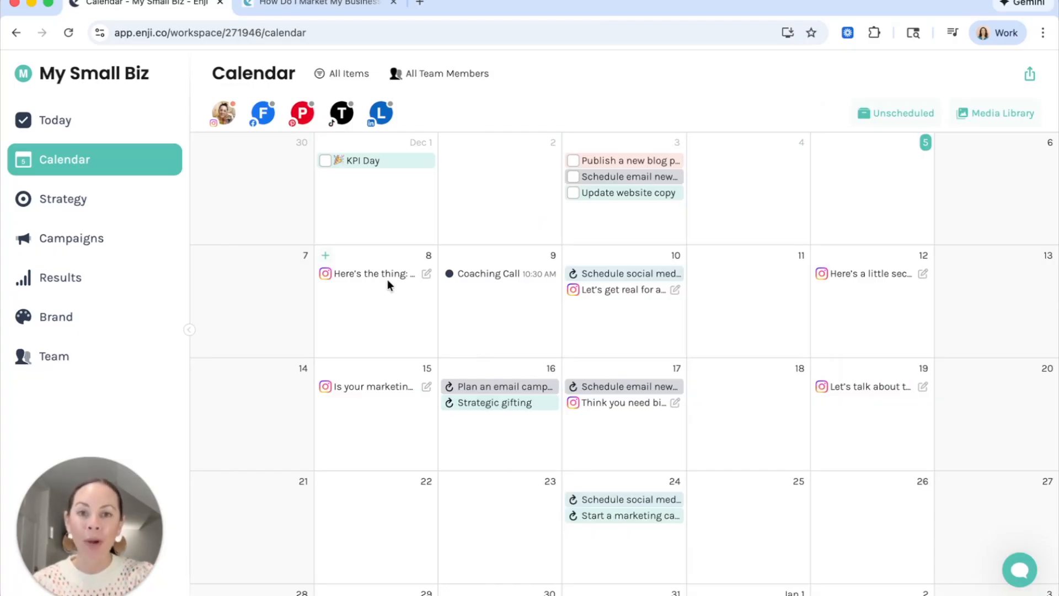
Step: Open the December 8 "Why a strategy first approach is important" post, review its caption draft, and show its media area
left_click(360, 273)
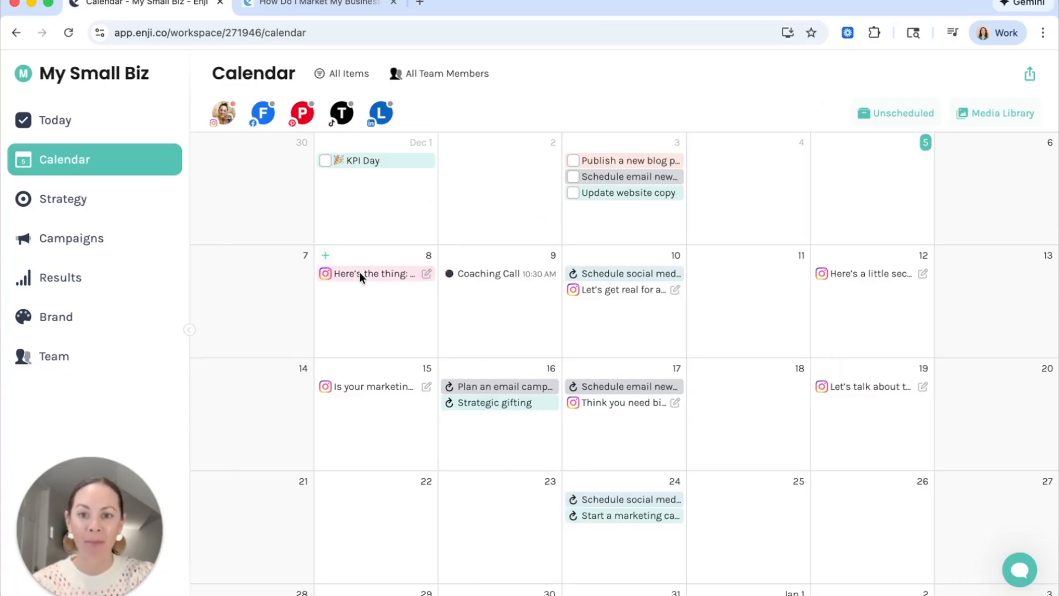
left_click(589, 319)
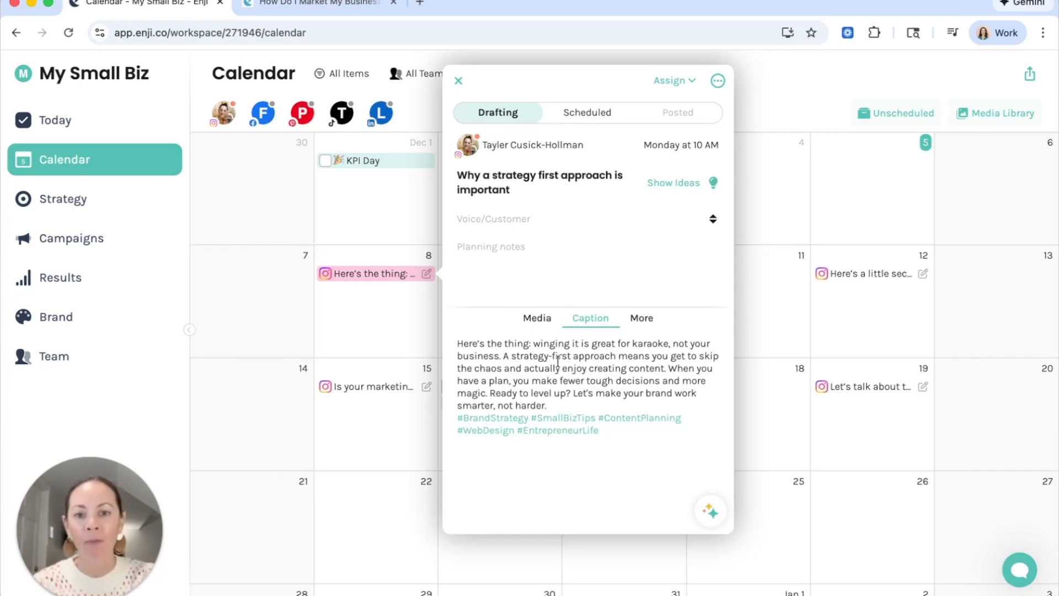
left_click(538, 319)
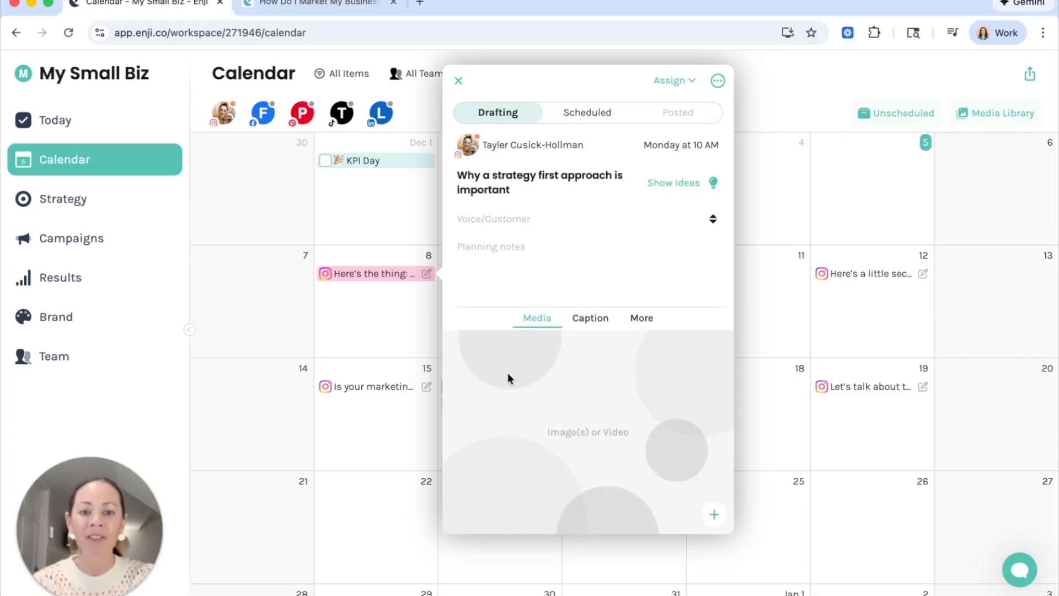